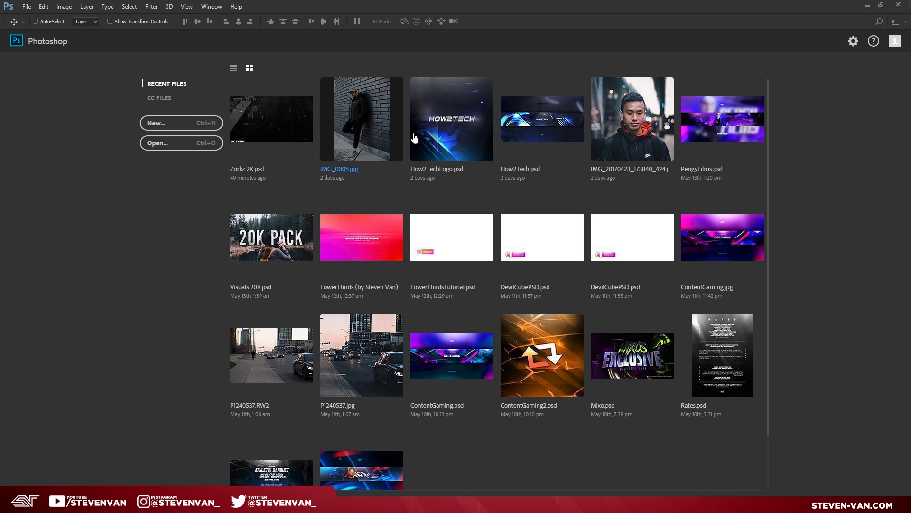
Create a new 2560 × 1440 pixel document at 72 pixels/inch with transparent background contents.
key("ctrl+n")
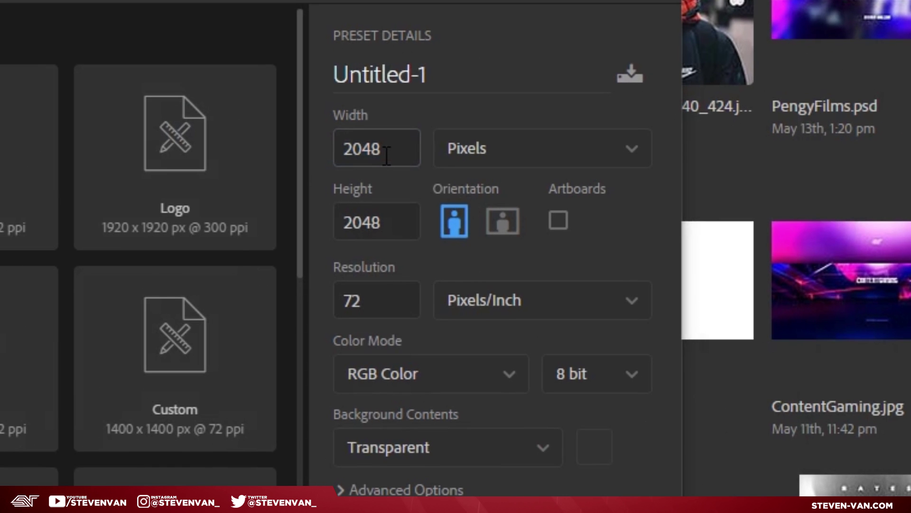
left_click_drag(529, 189, 514, 188)
key("BackSpace")
type("560")
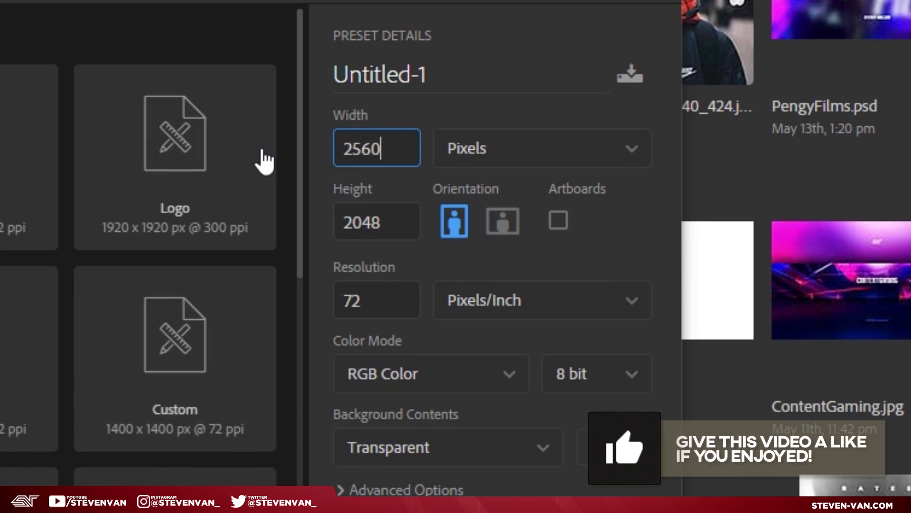
key("Tab")
type("1440")
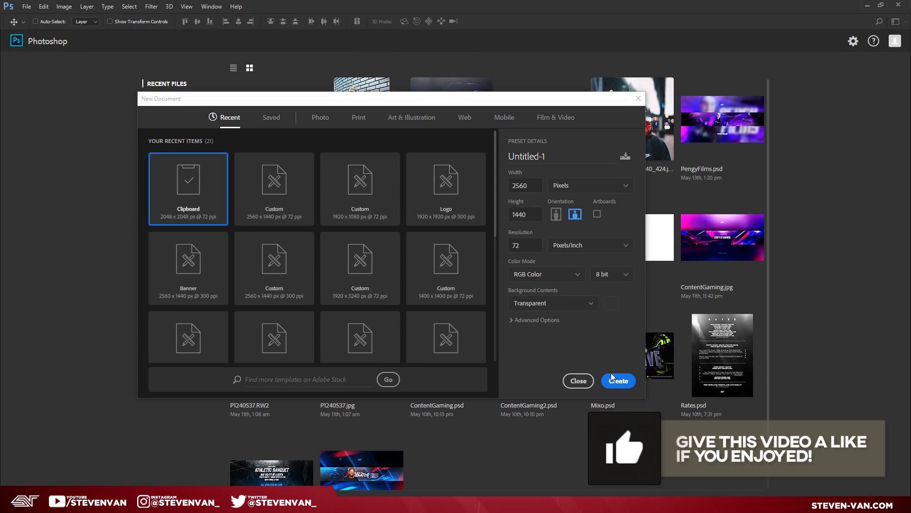
left_click(612, 374)
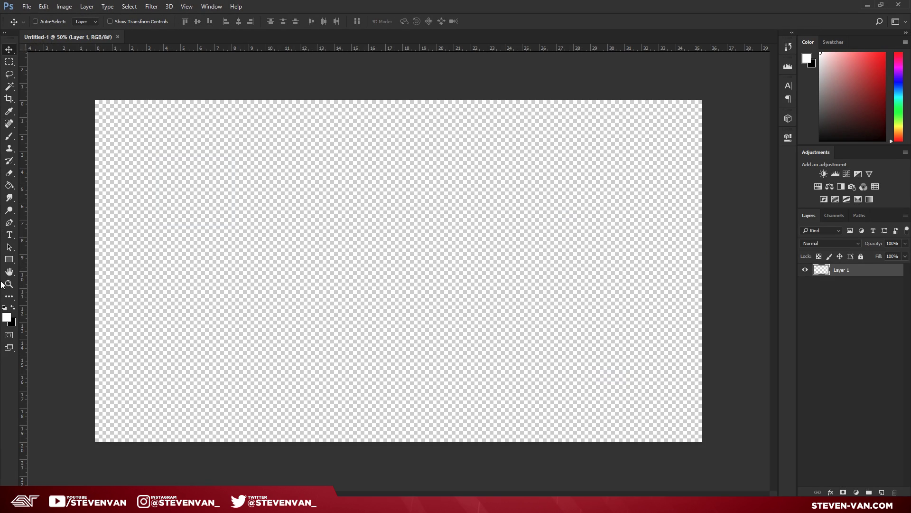
Place the Channel Banner Template image as an embedded layer filling the canvas.
left_click(8, 285)
left_click_drag(323, 252, 313, 208)
left_click(25, 7)
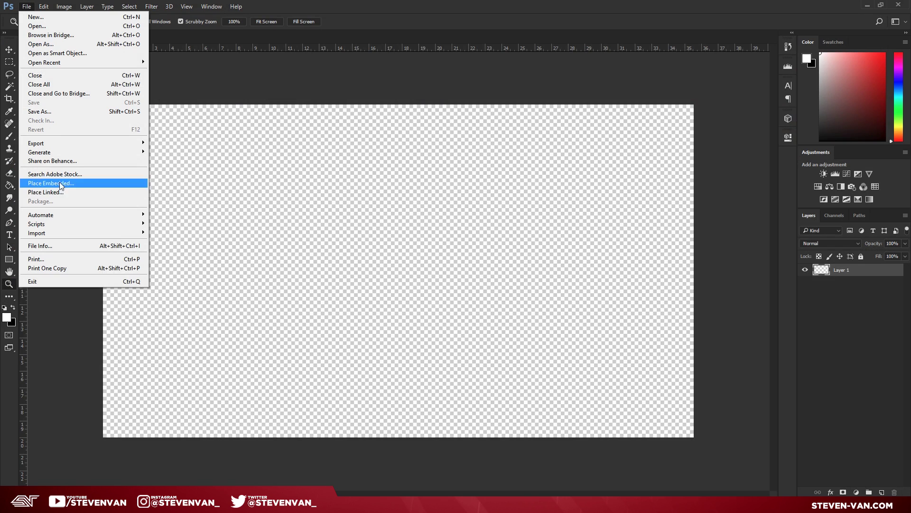
left_click(59, 184)
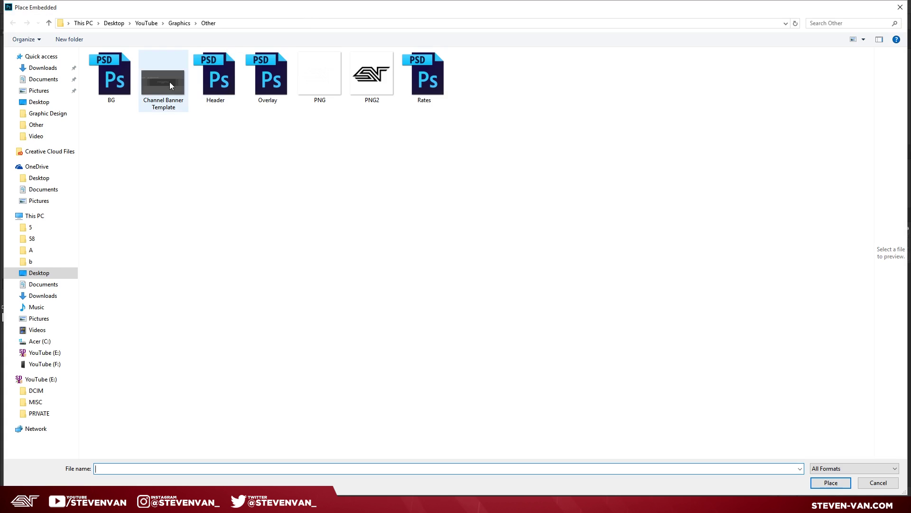
double_click(170, 82)
key("Return")
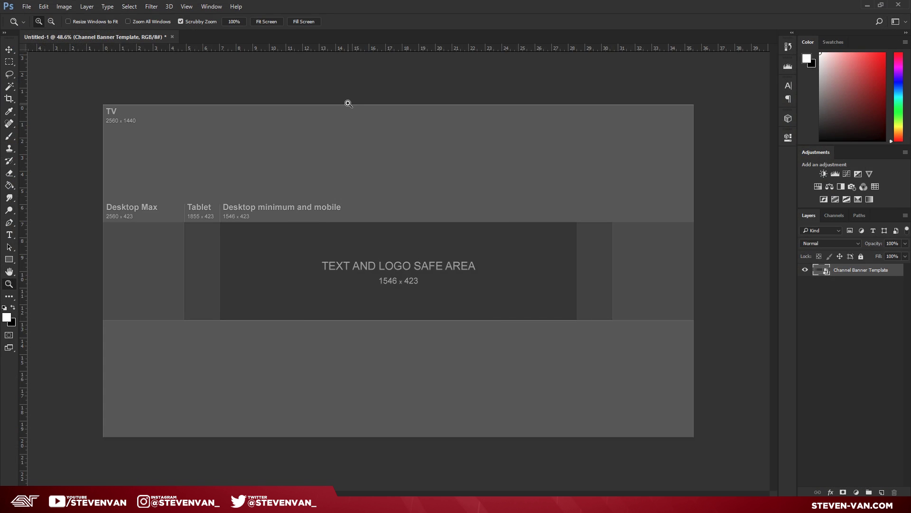
Add two horizontal guides along the upper and lower edges of the template's text and logo safe area.
left_click_drag(370, 217, 391, 145)
left_click_drag(284, 311, 301, 284)
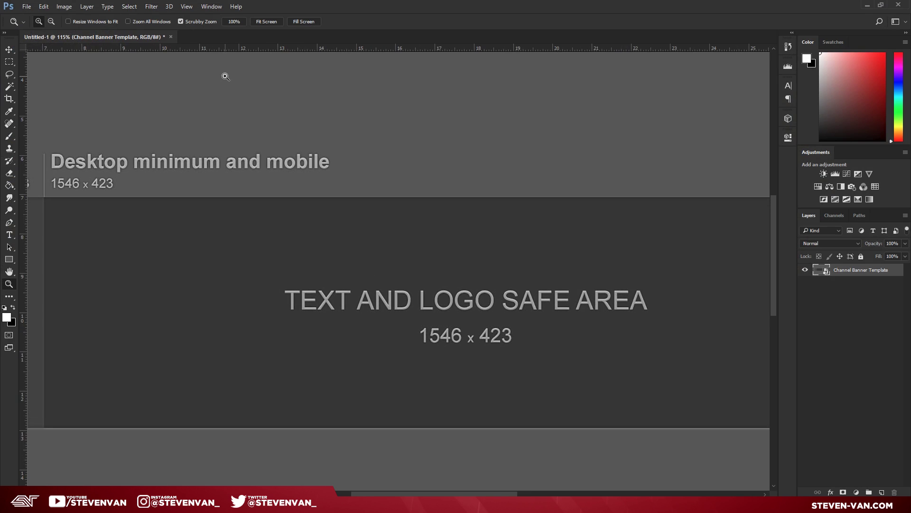
left_click(9, 50)
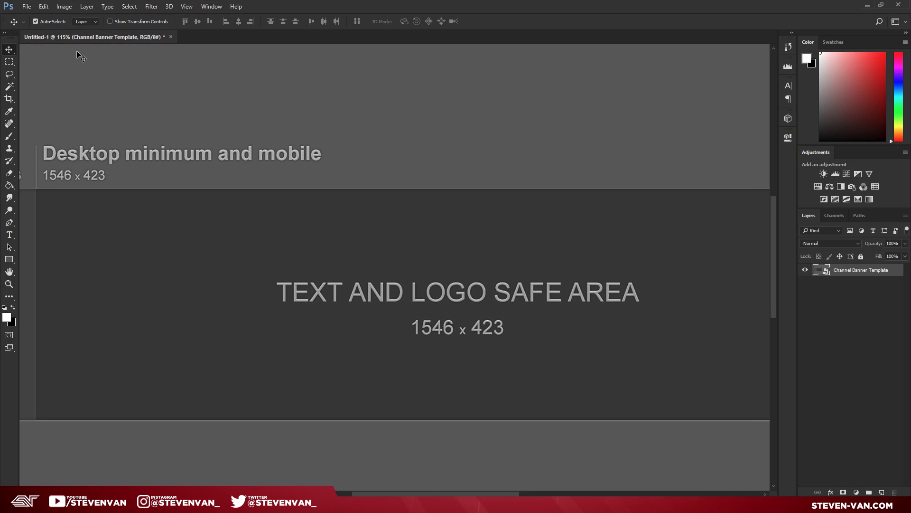
left_click_drag(80, 46, 101, 198)
scroll(145, 269, "down", 1)
scroll(194, 379, "up", 3)
left_click_drag(193, 47, 182, 411)
scroll(171, 384, "down", 4)
scroll(122, 255, "up", 3)
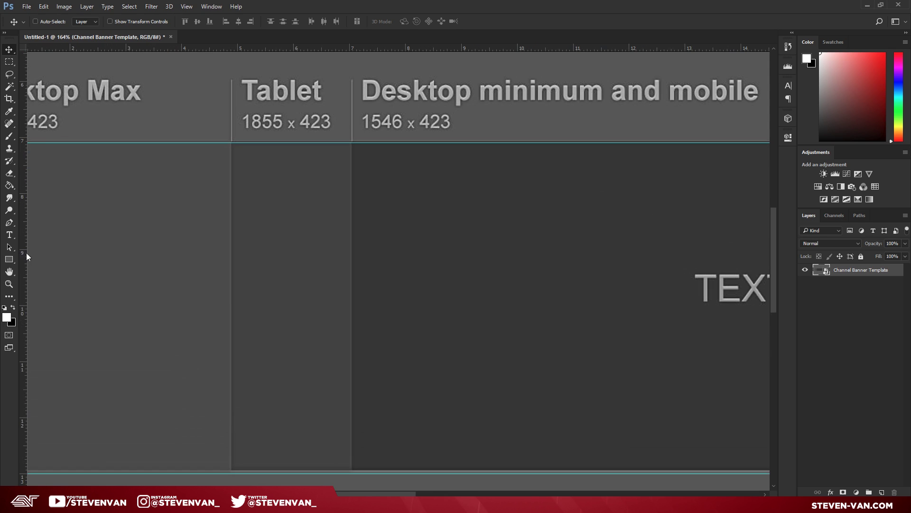
Add vertical guides at the left edges of the template's Tablet area and its desktop minimum and mobile area.
left_click_drag(23, 241, 232, 270)
left_click_drag(24, 269, 351, 275)
scroll(332, 285, "down", 5)
scroll(388, 300, "down", 2)
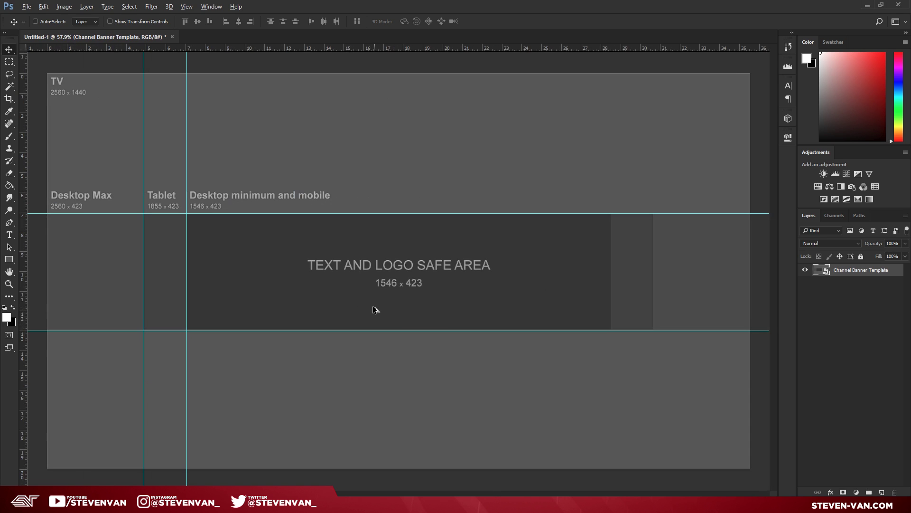
Add vertical guides at the right edges of the safe area and the Tablet area, and check them by toggling guide visibility.
scroll(697, 244, "up", 5)
left_click_drag(23, 256, 462, 294)
left_click_drag(27, 242, 580, 286)
scroll(583, 294, "down", 5)
scroll(588, 307, "down", 3)
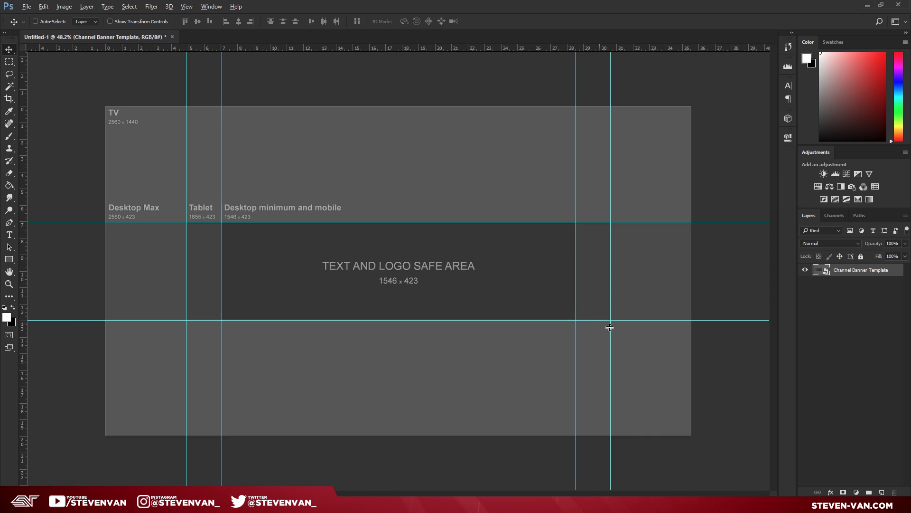
key("ctrl+semicolon")
key("ctrl+semicolon")
Replace the banner template layer with a new layer filled with black.
left_click(880, 492)
left_click(852, 284)
key("Delete")
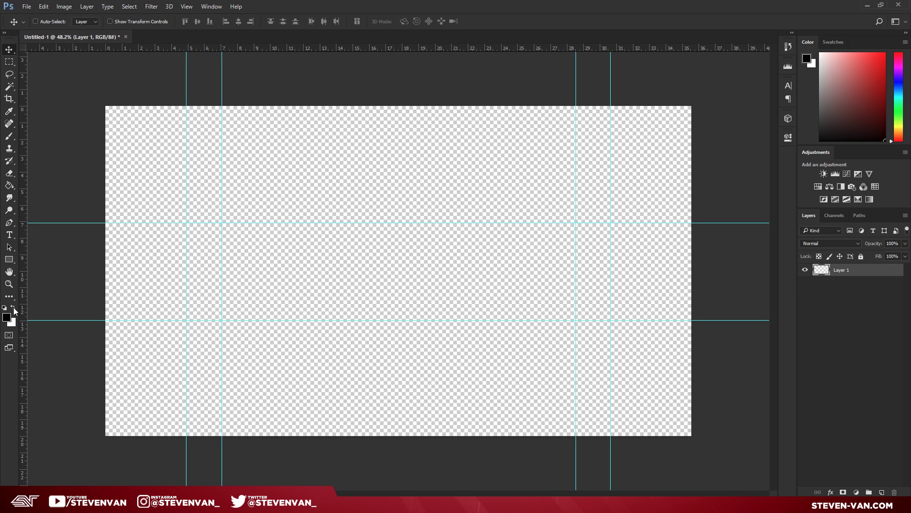
key("alt+BackSpace")
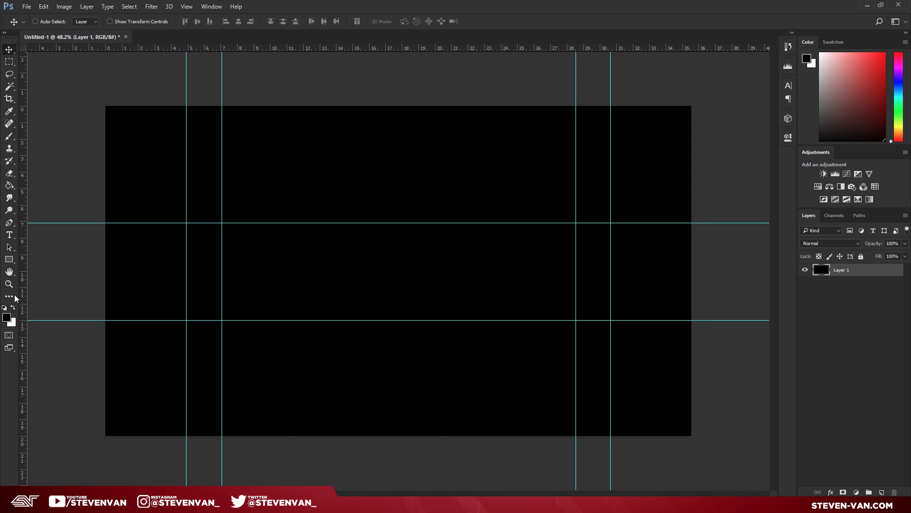
Add a second black layer with the full-width band between the horizontal guides cleared, and insert an empty layer beneath it.
key("ctrl+plus")
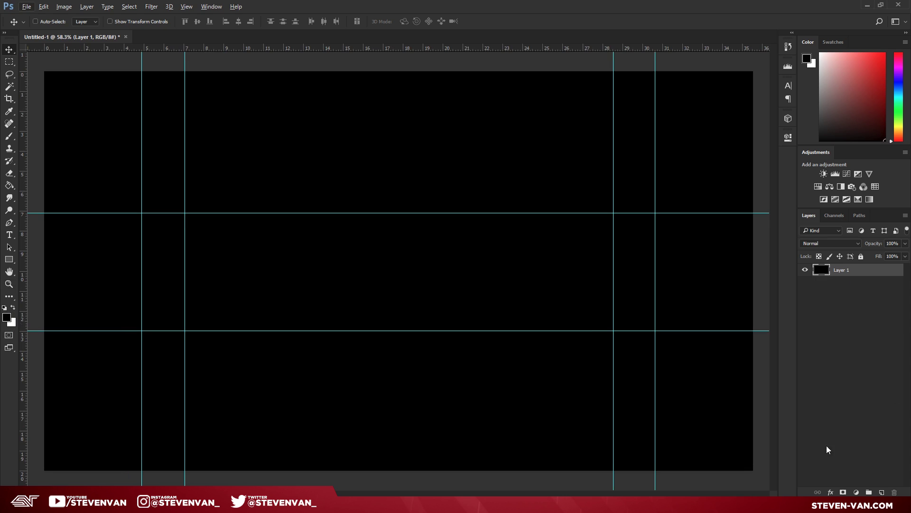
left_click(881, 493)
left_click(9, 62)
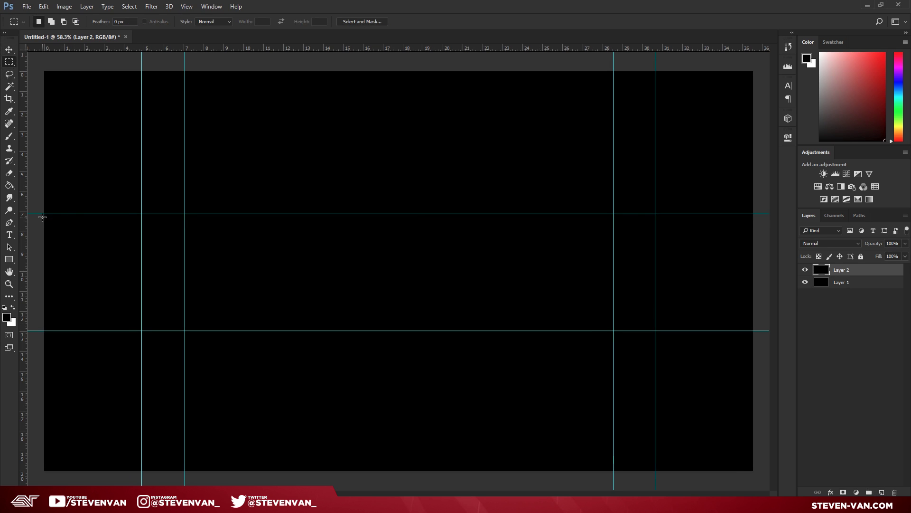
left_click_drag(39, 213, 764, 330)
left_click(869, 285)
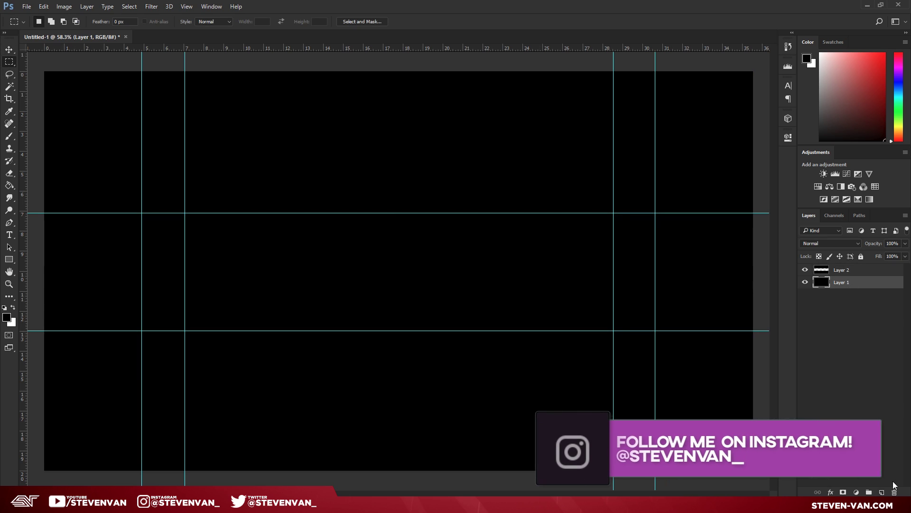
left_click(883, 492)
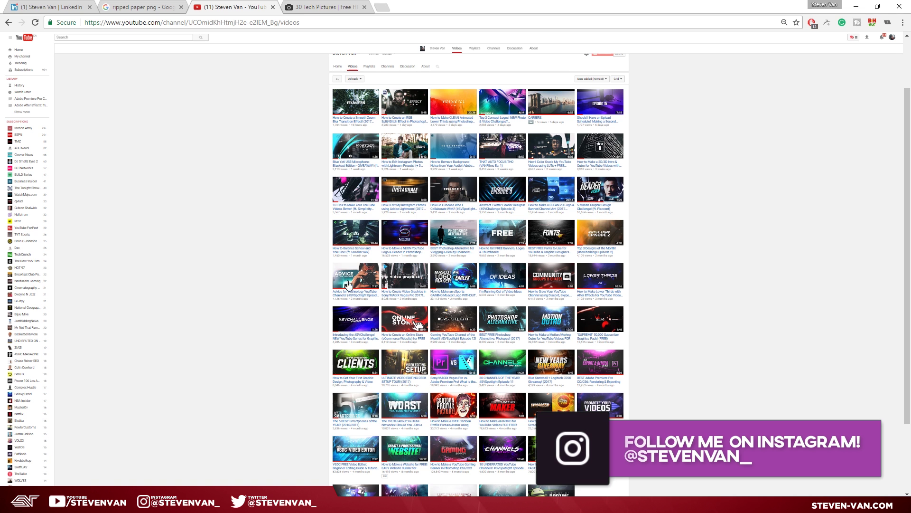
Switch to the browser, capture the YouTube channel's video thumbnail grid, and paste the capture onto Layer 3 in Photoshop.
scroll(396, 172, "up", 3)
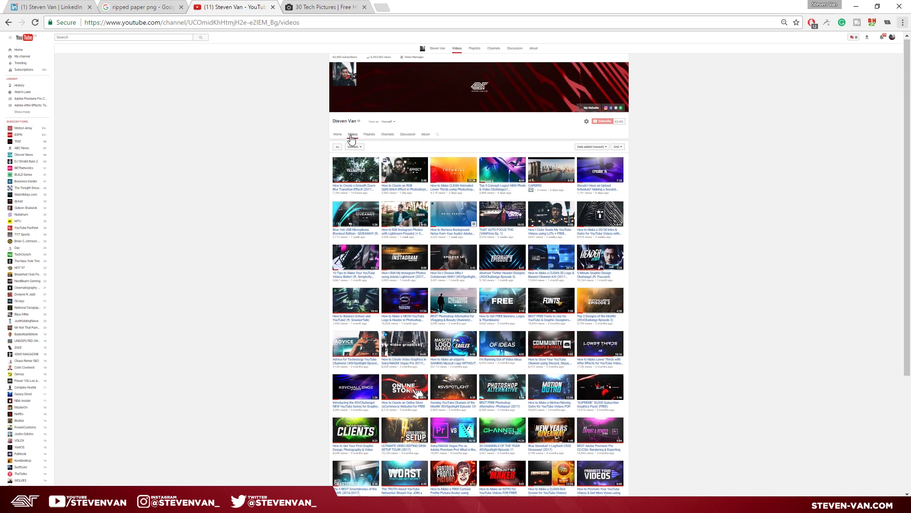
scroll(487, 325, "down", 3)
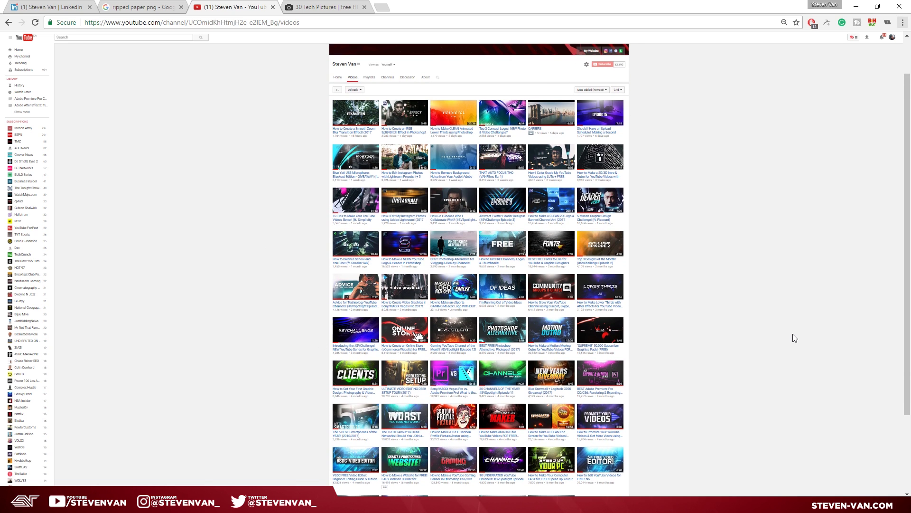
scroll(122, 464, "down", 3)
scroll(159, 441, "up", 5)
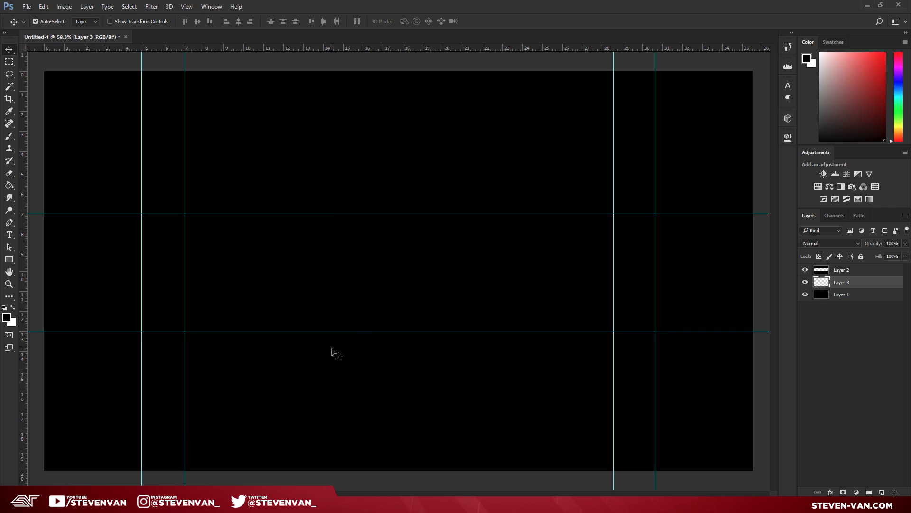
key("ctrl+v")
key("ctrl+minus")
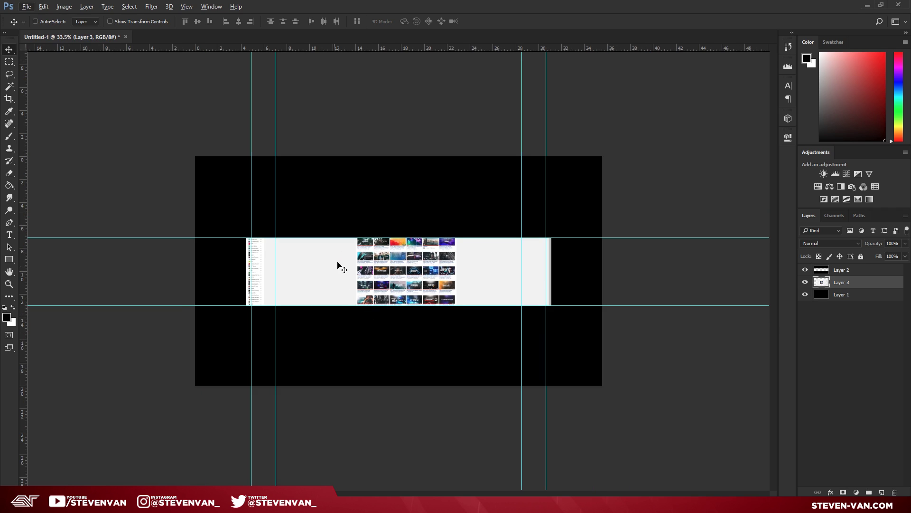
Enlarge the pasted capture to about 463% and rotate it about -11° so tilted thumbnails fill the open band.
key("ctrl+t")
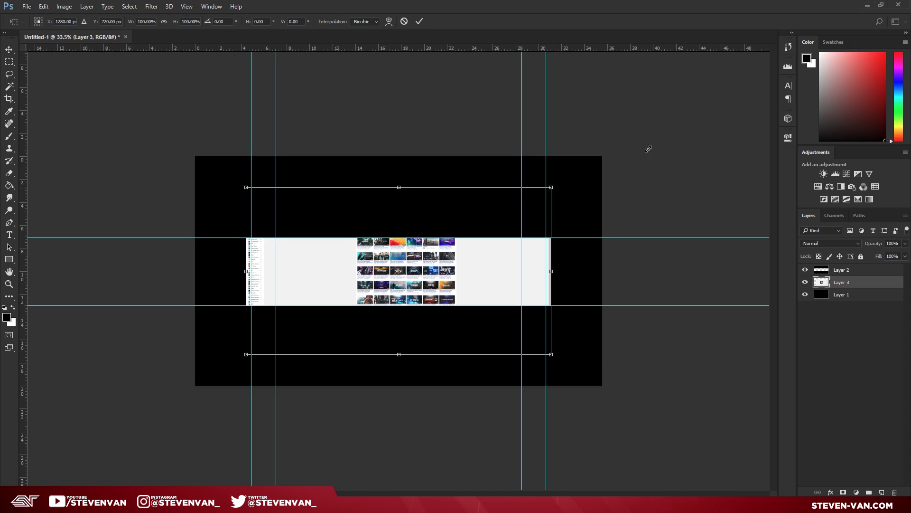
left_click_drag(648, 149, 887, 26)
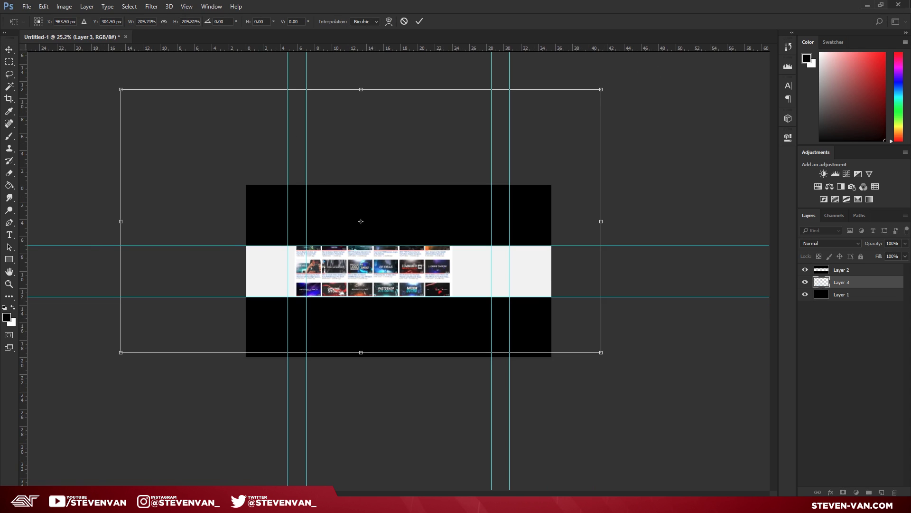
left_click_drag(601, 89, 873, 42)
left_click_drag(347, 229, 186, 270)
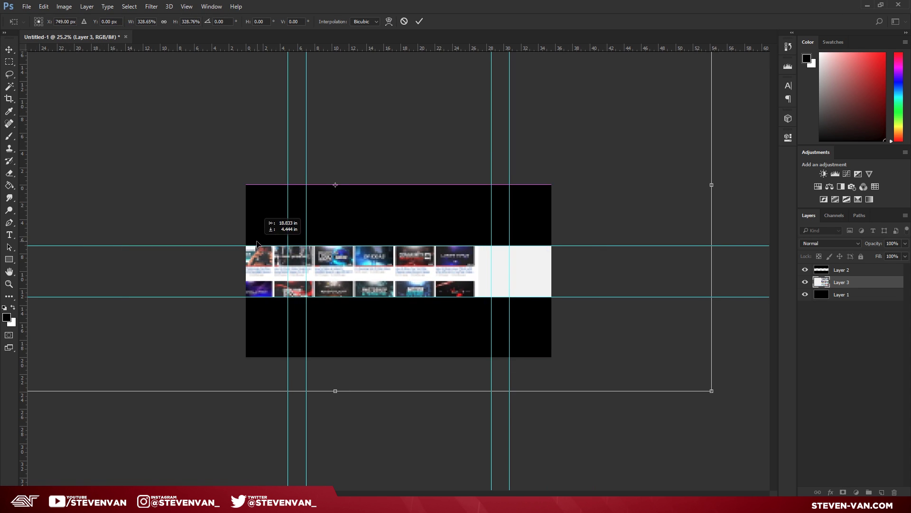
left_click_drag(710, 393, 814, 446)
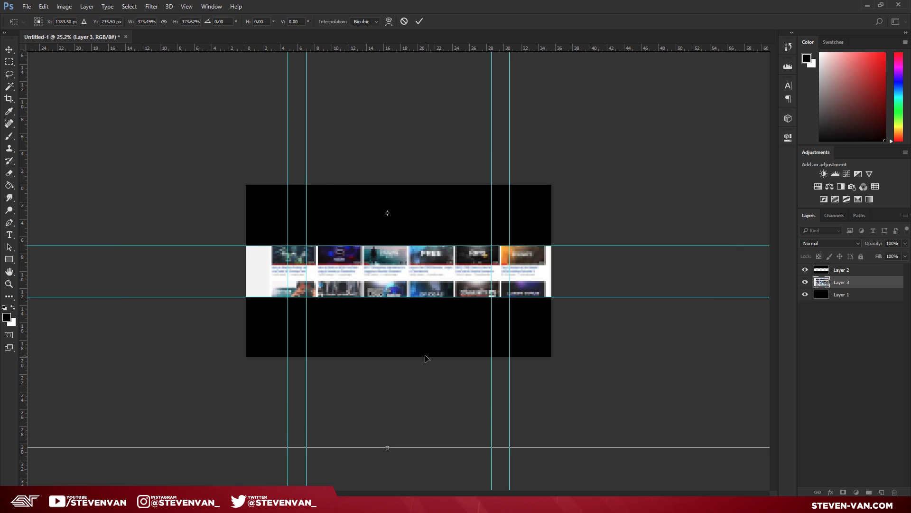
key("ctrl+0")
left_click_drag(665, 391, 582, 350)
left_click_drag(755, 455, 778, 384)
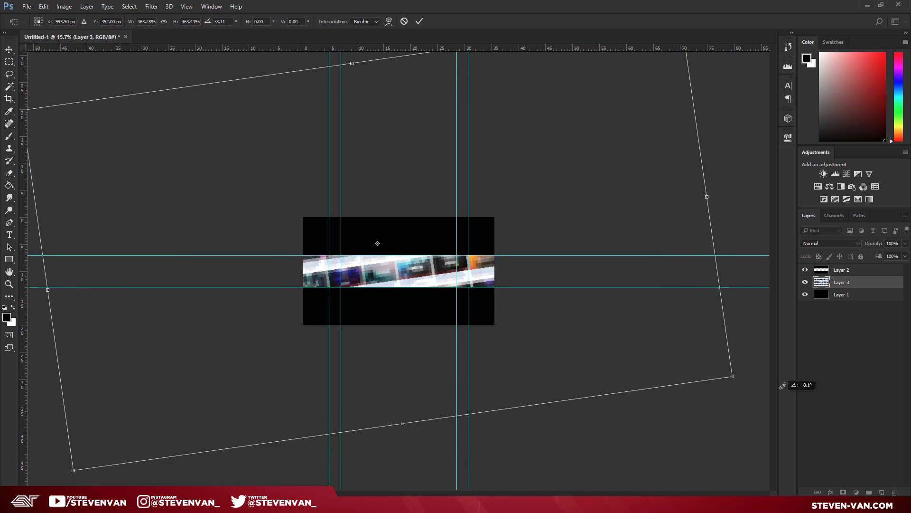
left_click_drag(637, 360, 629, 359)
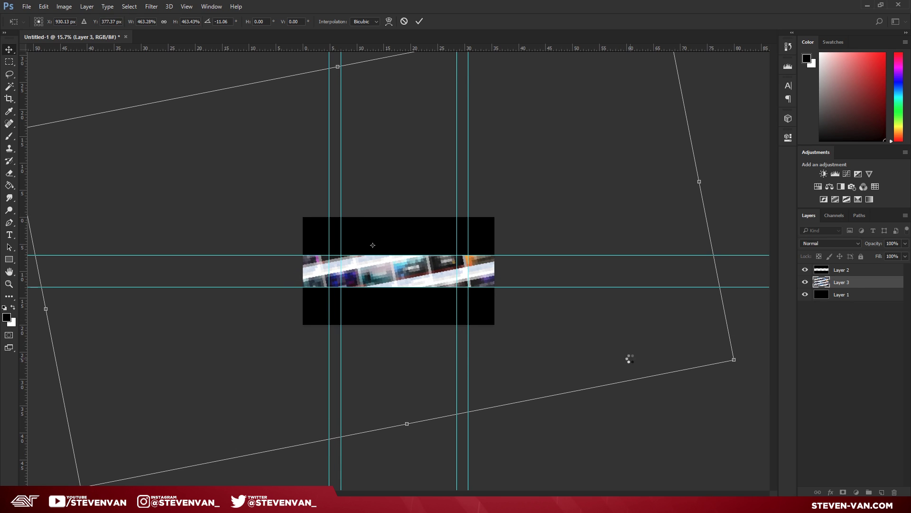
key("Return")
scroll(451, 309, "up", 6)
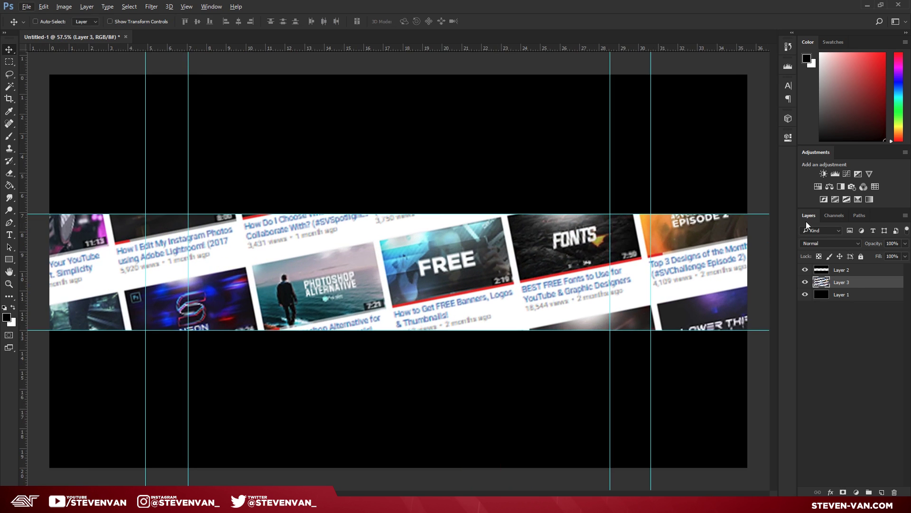
Add a Black & White adjustment above the thumbnail capture using the Maximum Black preset.
left_click(841, 186)
left_click(673, 165)
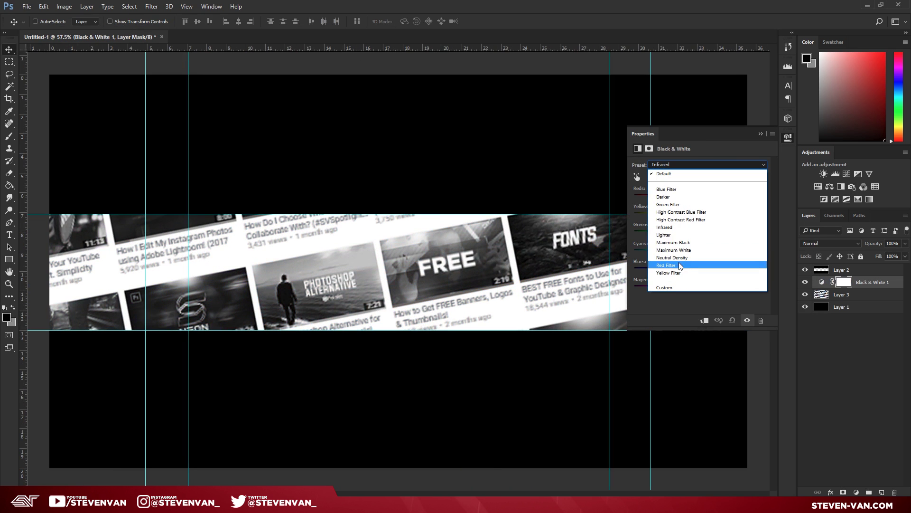
left_click(680, 242)
key("ctrl+e")
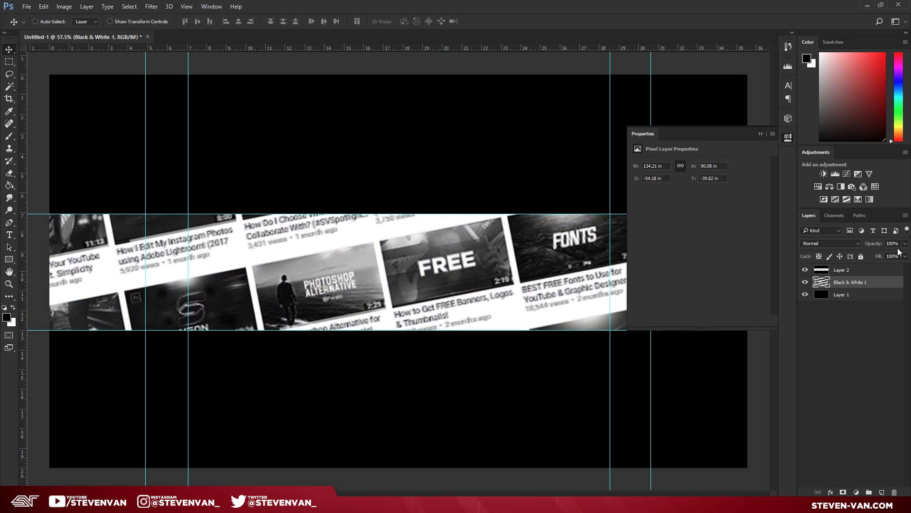
left_click_drag(895, 256, 889, 256)
key("ctrl+alt+z")
key("ctrl+alt+z")
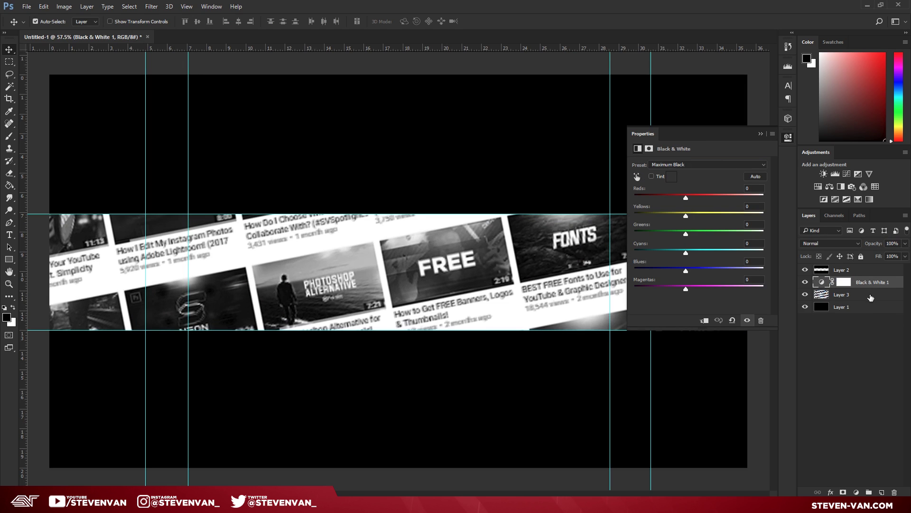
Merge the Black & White adjustment with Layer 3 and lower the merged layer's fill.
left_click(870, 297, "shift")
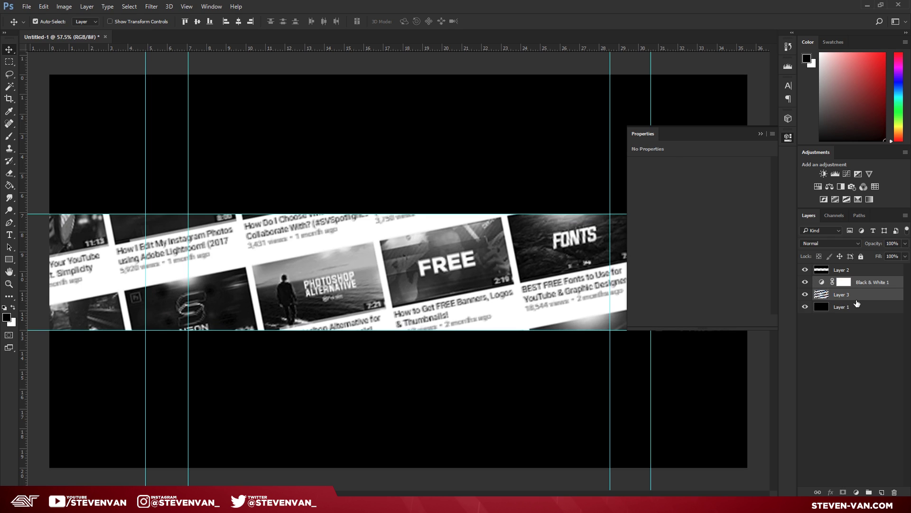
key("ctrl+e")
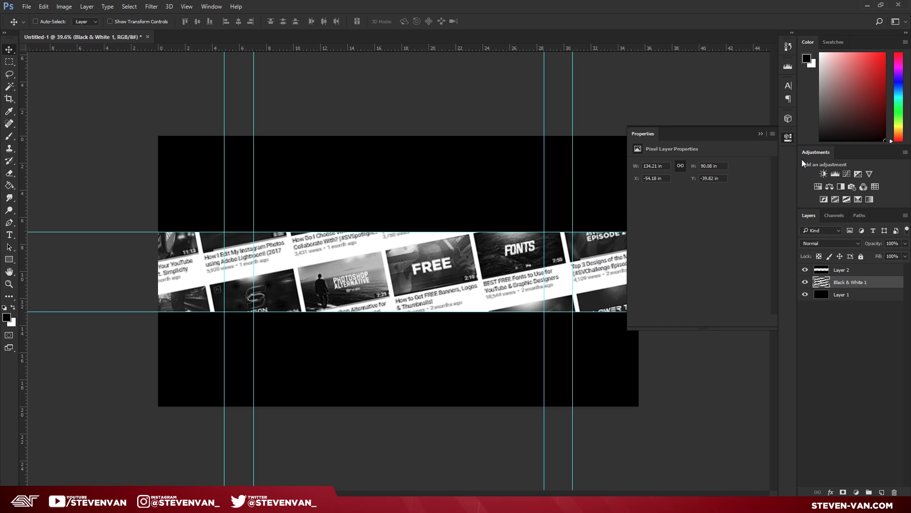
left_click_drag(885, 255, 880, 255)
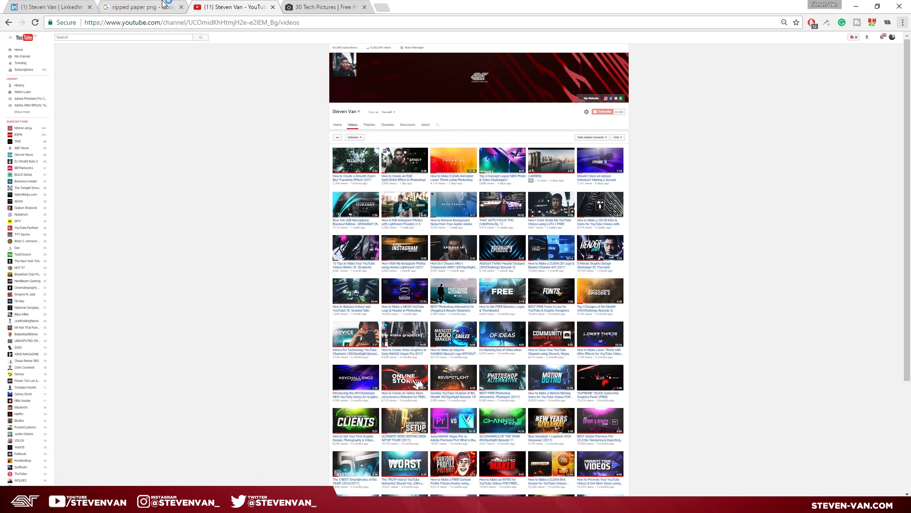
Switch to the ripped paper png image results, open the 528 × 220 torn strip with the curled end, and save it.
left_click(164, 3)
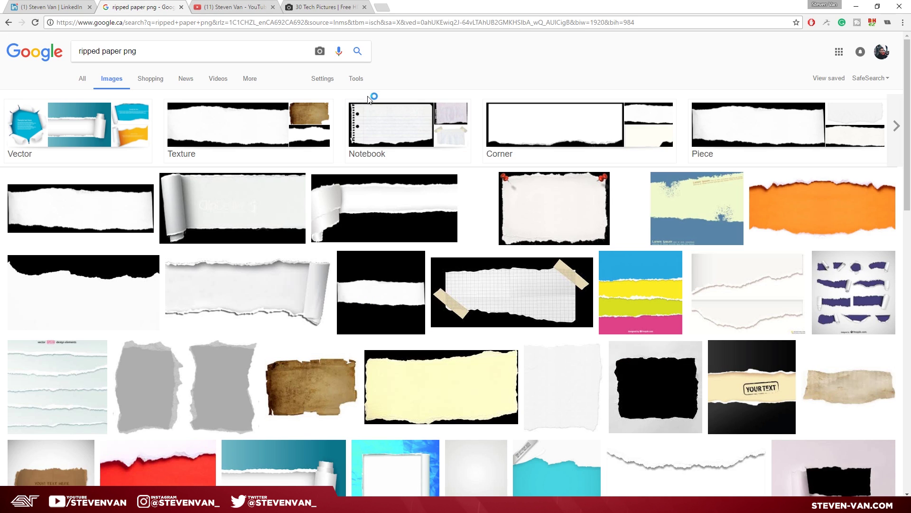
left_click(354, 222)
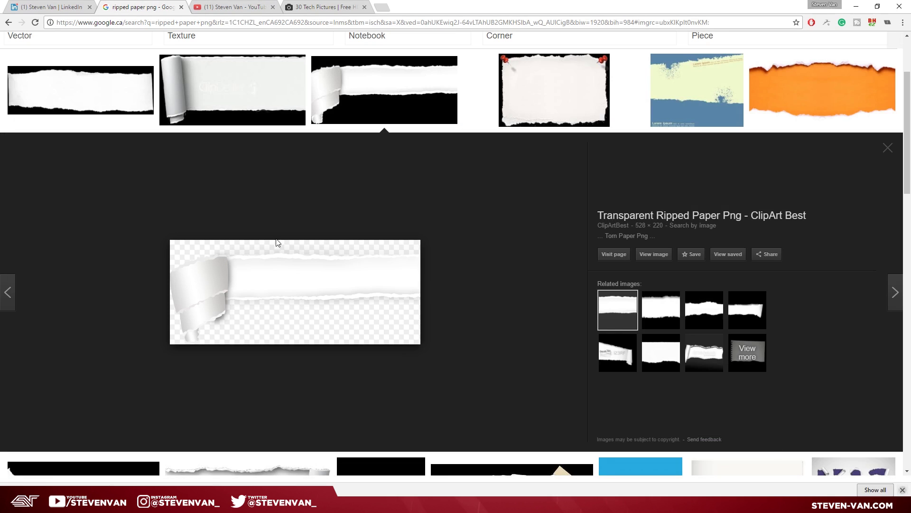
right_click(267, 284)
left_click(318, 365)
key("Return")
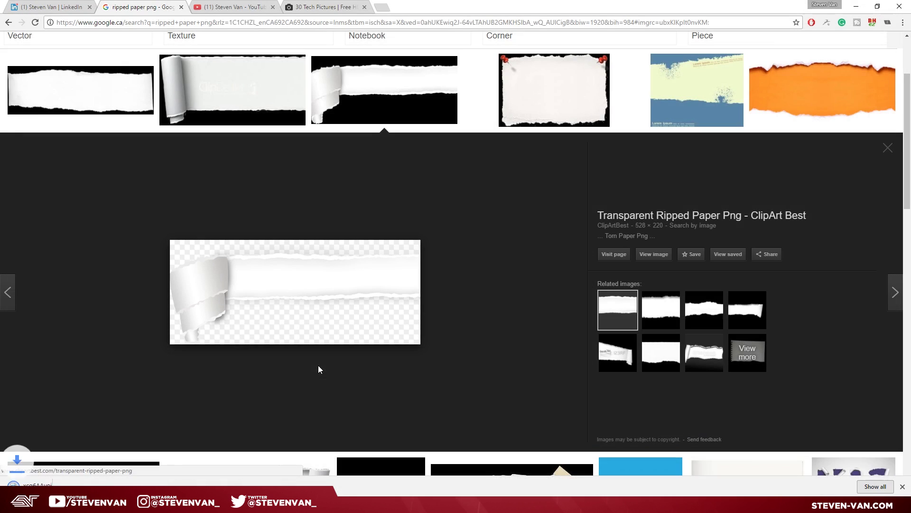
Place the saved ripped-paper image in the Photoshop banner, enlarged and rotated into a steep diagonal strip across the middle of the band.
left_click_drag(67, 481, 398, 280)
key("alt+Tab")
left_click_drag(451, 294, 545, 166)
left_click_drag(418, 231, 467, 250)
left_click_drag(462, 137, 519, 90)
left_click_drag(471, 229, 469, 247)
key("Return")
scroll(469, 247, "up", 3)
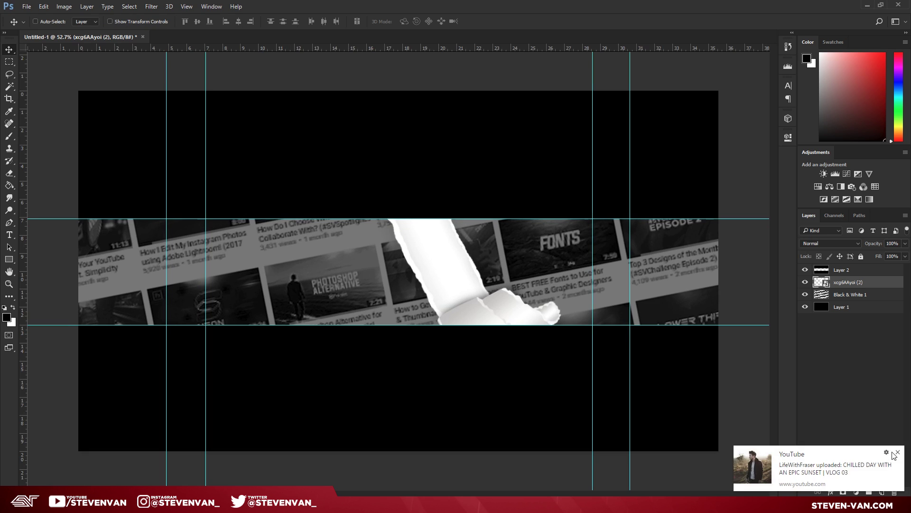
left_click(897, 452)
left_click_drag(521, 300, 521, 307)
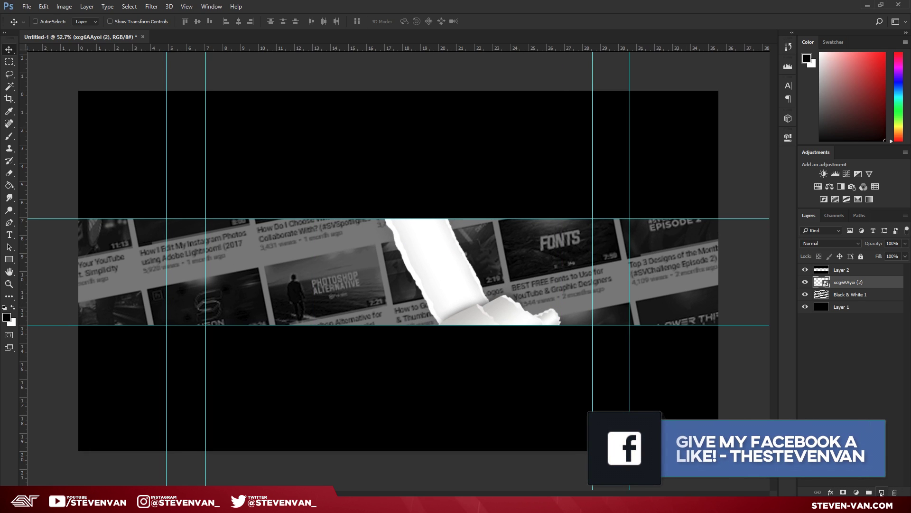
Darken both ends of the band on a new layer with a 1457 px, 0% hardness black brush, at 61% layer opacity.
left_click(882, 493)
key("ctrl+minus")
left_click(9, 136)
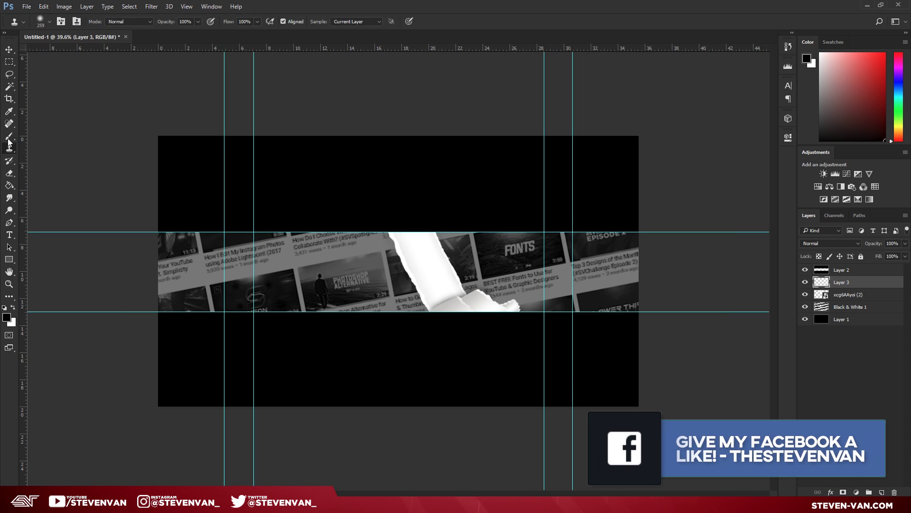
left_click(49, 21)
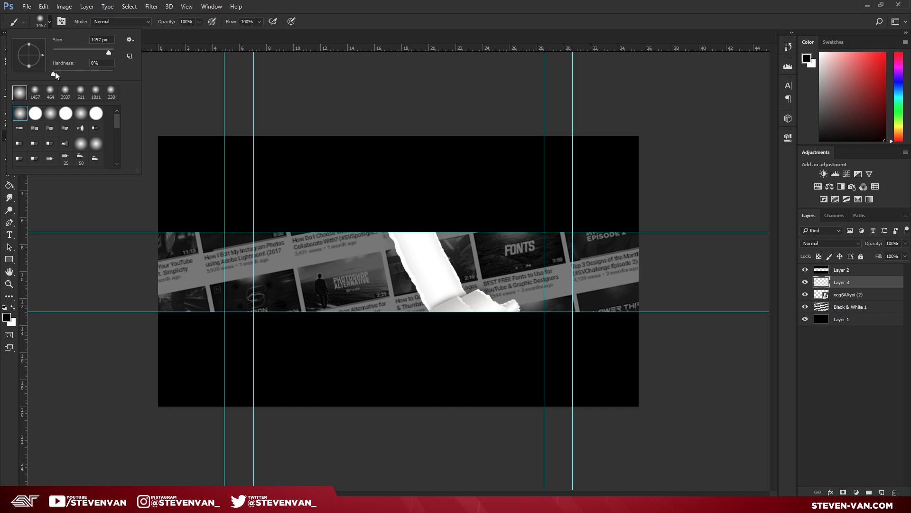
left_click(2, 403)
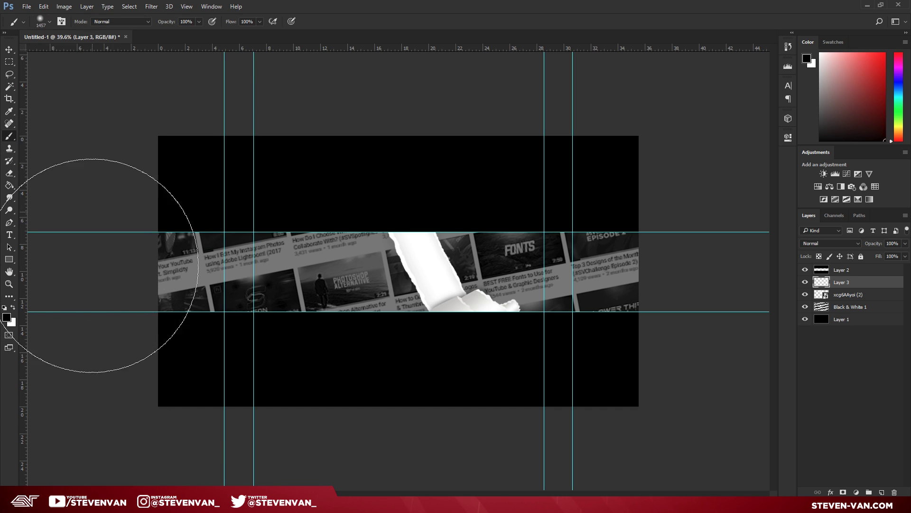
left_click(93, 265)
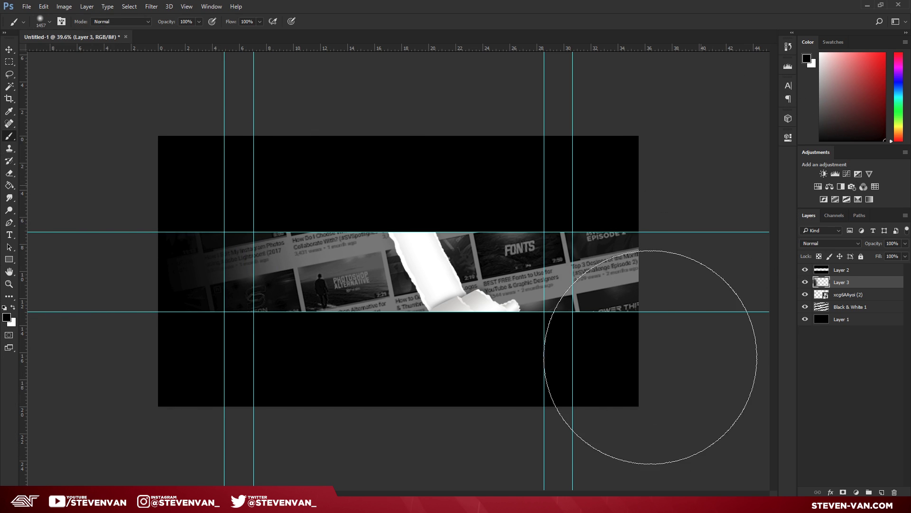
left_click(664, 268)
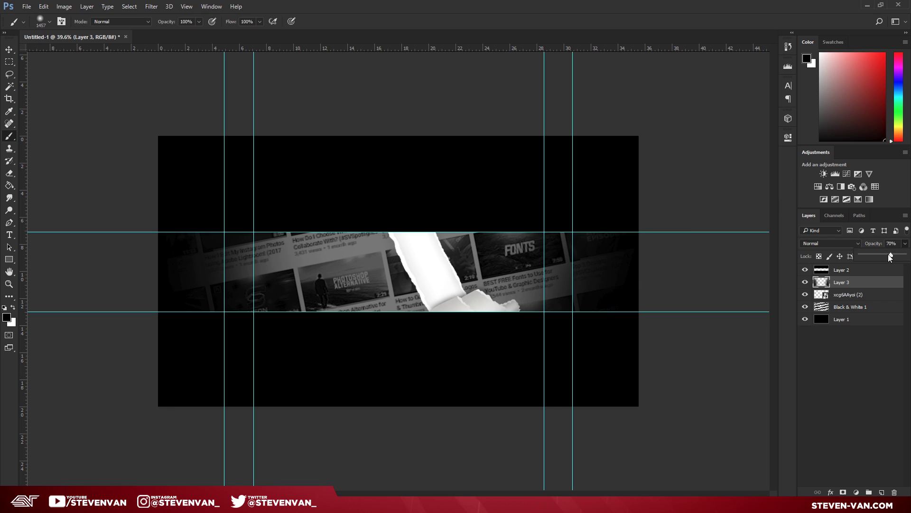
left_click_drag(890, 257, 887, 255)
scroll(377, 232, "up", 2)
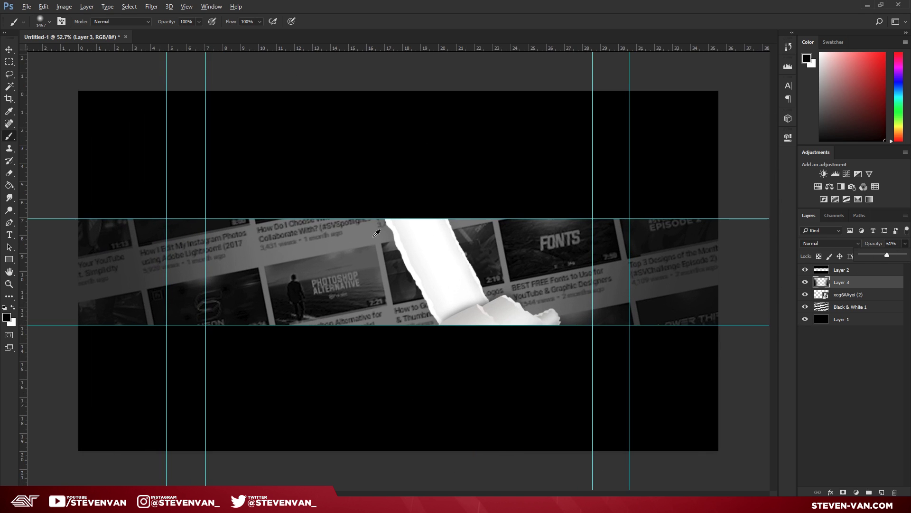
Paint a soft white glow along the band's upper edge near the centre on another new layer.
scroll(404, 245, "down", 1)
left_click(881, 493)
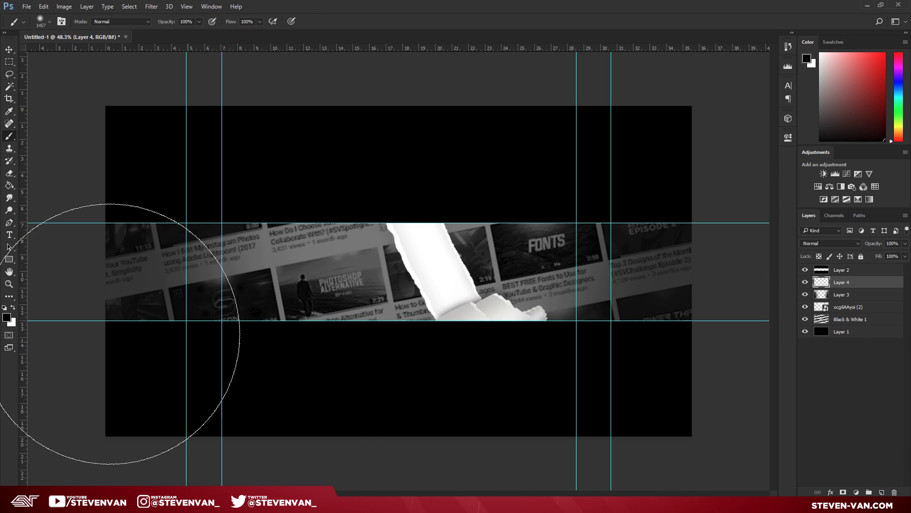
left_click(14, 308)
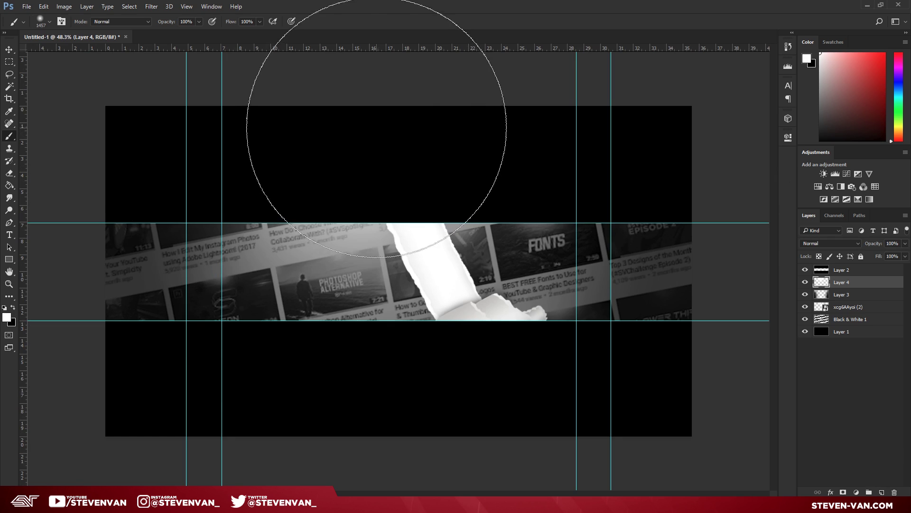
key("ctrl+minus")
scroll(397, 167, "up", 3)
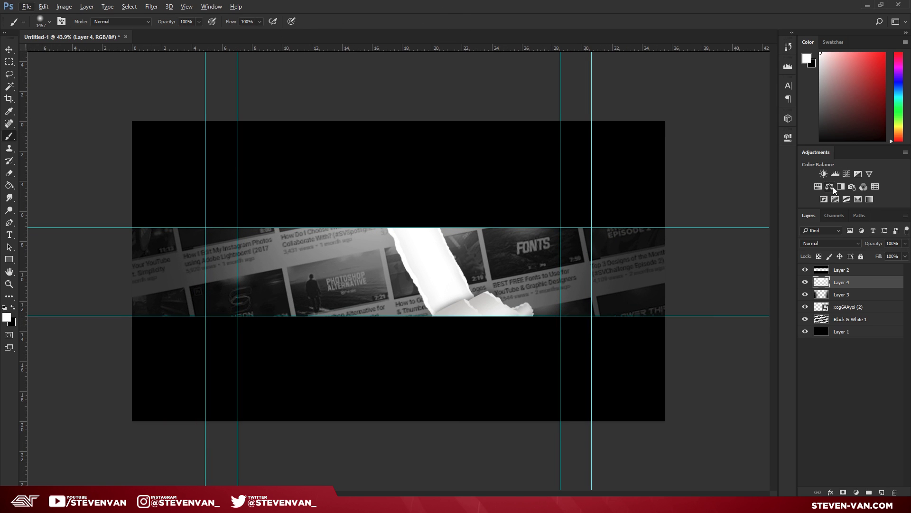
Add a Color Balance adjustment with midtones at red +100, magenta -76 and blue +58.
left_click(830, 186)
mouse_move(722, 184)
left_mouse_down()
mouse_move(665, 190)
mouse_move(729, 186)
left_mouse_up()
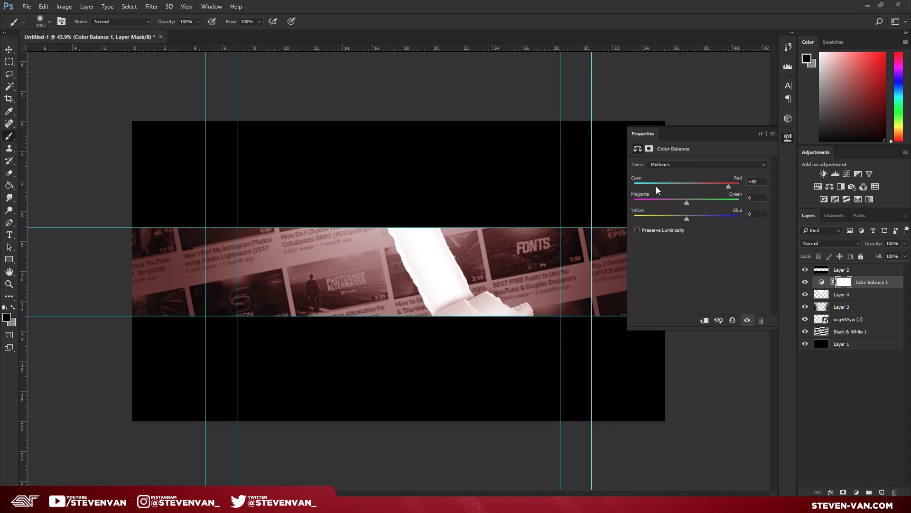
left_click_drag(660, 184, 687, 185)
left_click_drag(687, 202, 717, 217)
left_click_drag(687, 186, 637, 187)
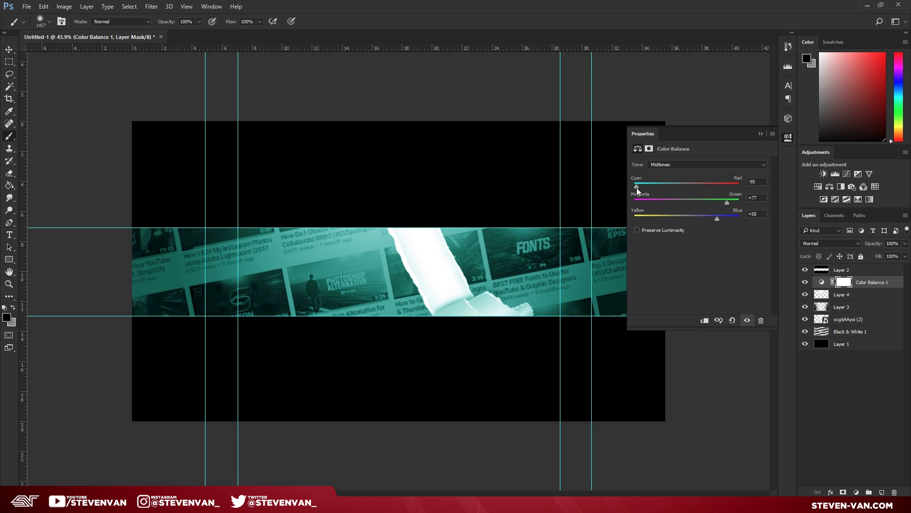
left_click_drag(702, 188, 646, 206)
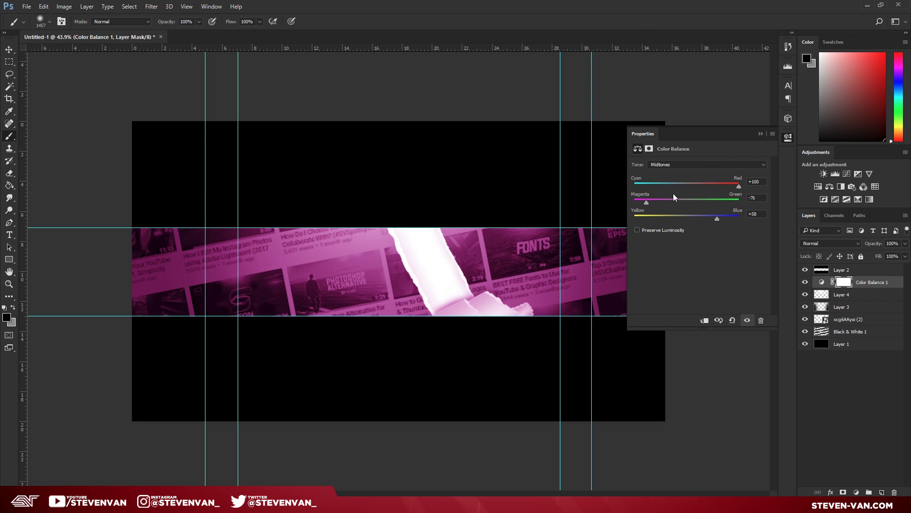
left_click(759, 133)
Add a Curves adjustment that pulls the midtones down, with an upper point at input 188, output 174.
key("ctrl+0")
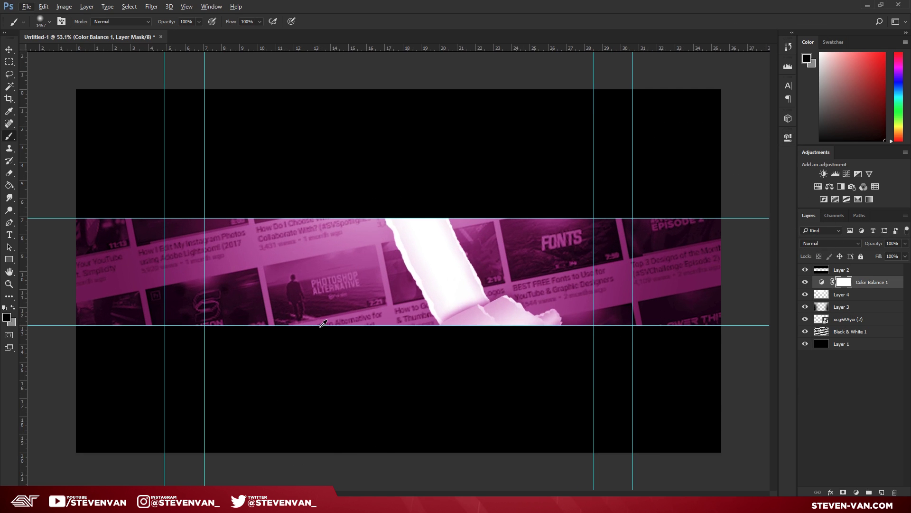
left_click(848, 174)
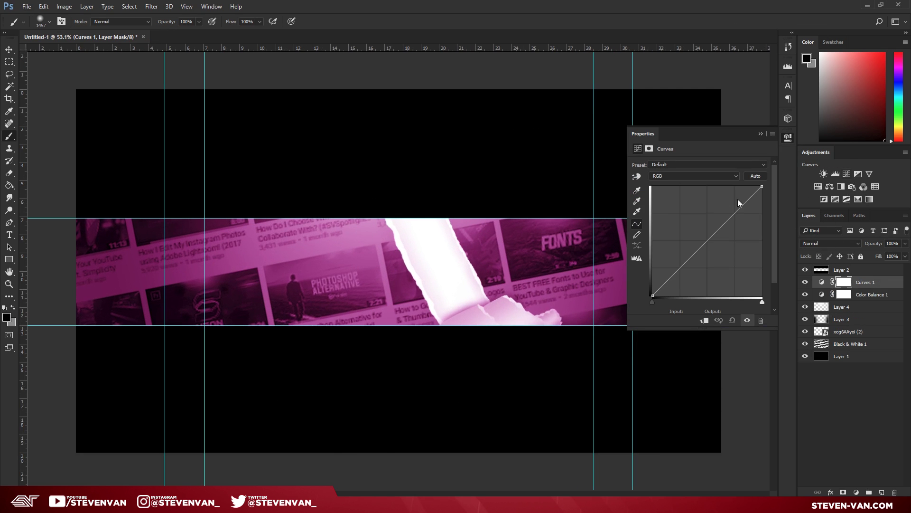
left_click(704, 243)
left_click_drag(705, 242, 709, 248)
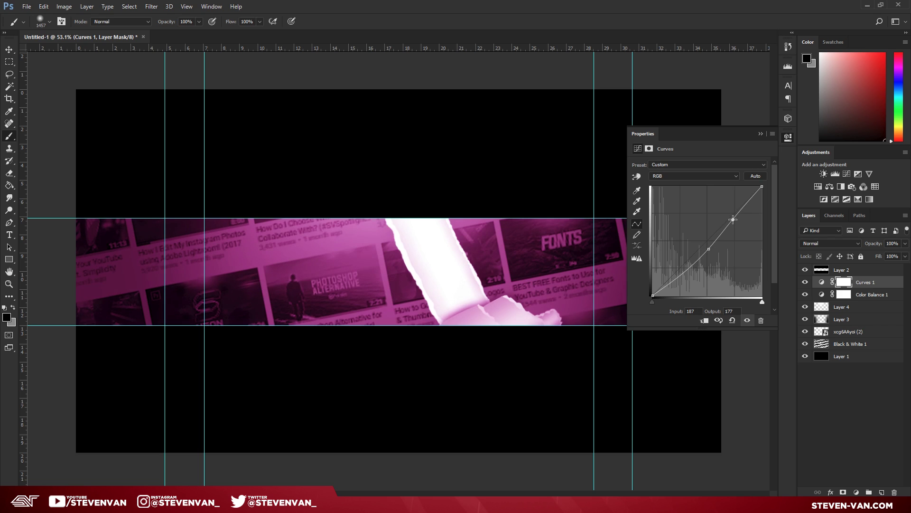
mouse_move(734, 219)
left_mouse_down()
mouse_move(729, 197)
mouse_move(733, 221)
left_mouse_up()
key("ctrl+minus")
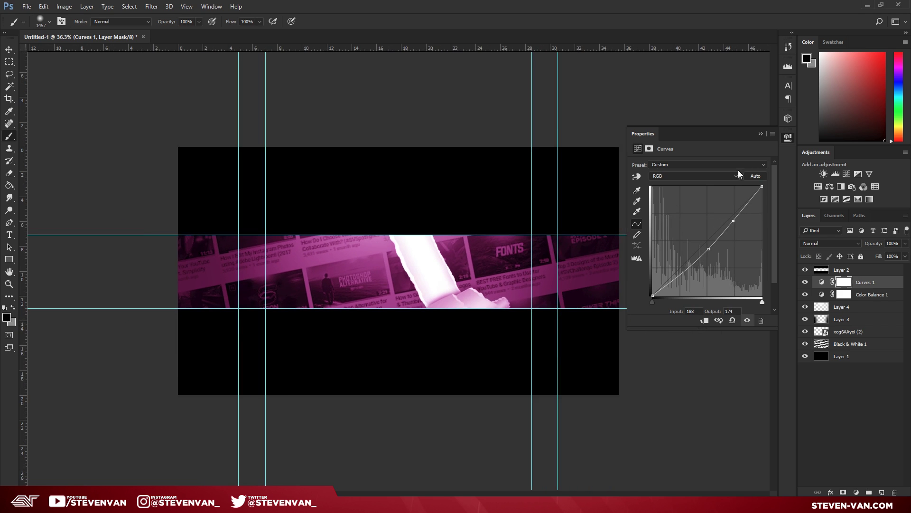
left_click(760, 136)
Paint additional soft white glows along the band's upper and lower edges on a new layer above the Curves adjustment.
key("ctrl+0")
left_click(881, 492)
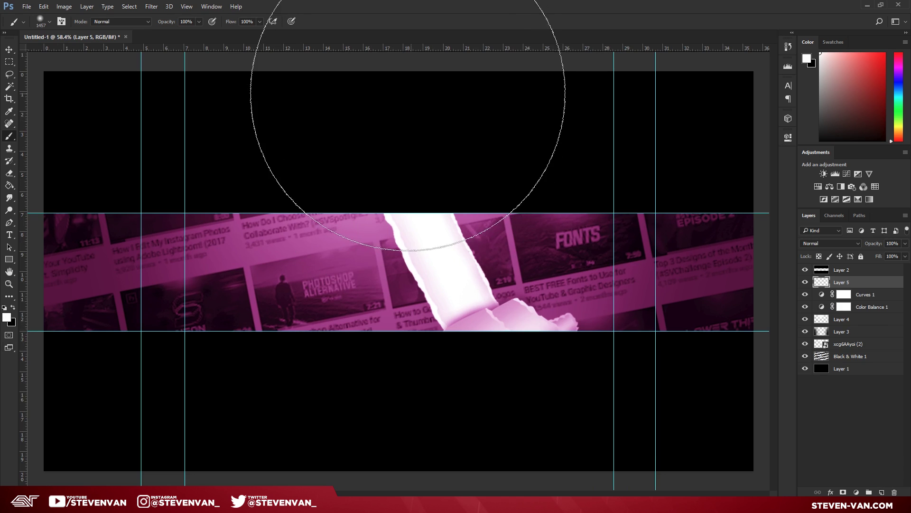
left_click(406, 94)
key("ctrl+minus")
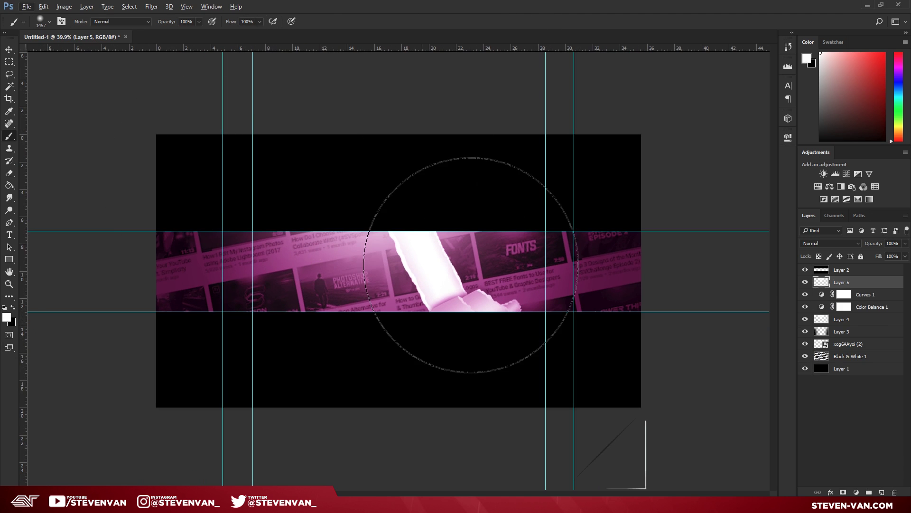
key("ctrl+minus")
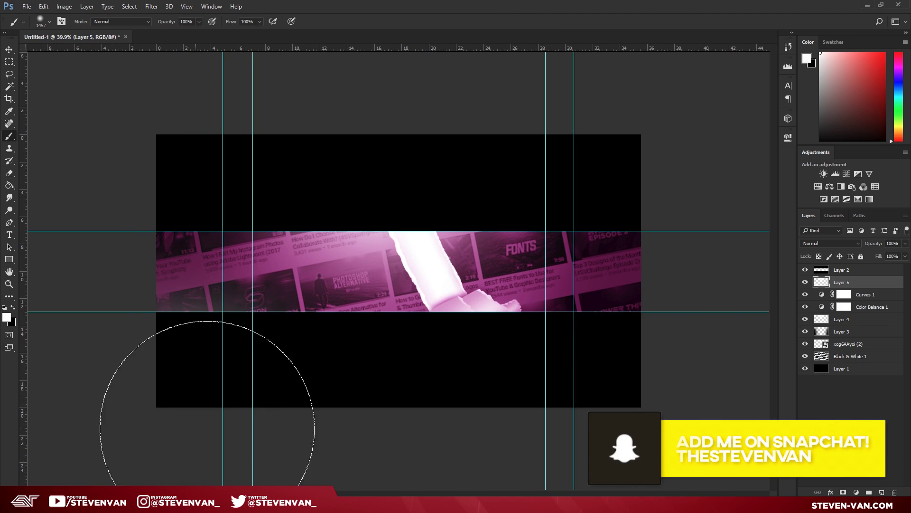
left_click(627, 409)
key("ctrl+z")
left_click(636, 444)
key("alt")
scroll(244, 301, "up", 3)
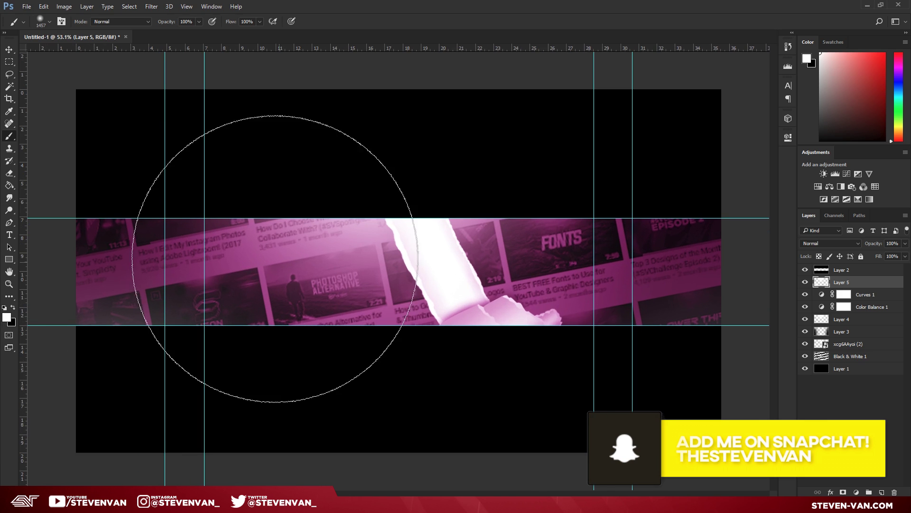
left_click(9, 283)
mouse_move(380, 266)
left_mouse_down()
mouse_move(319, 266)
mouse_move(378, 266)
left_mouse_up()
left_click(9, 235)
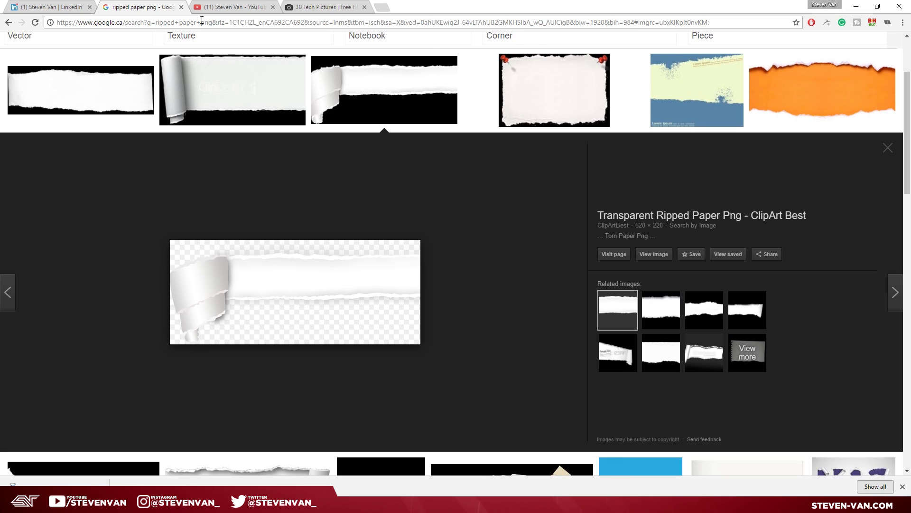
left_click(202, 22)
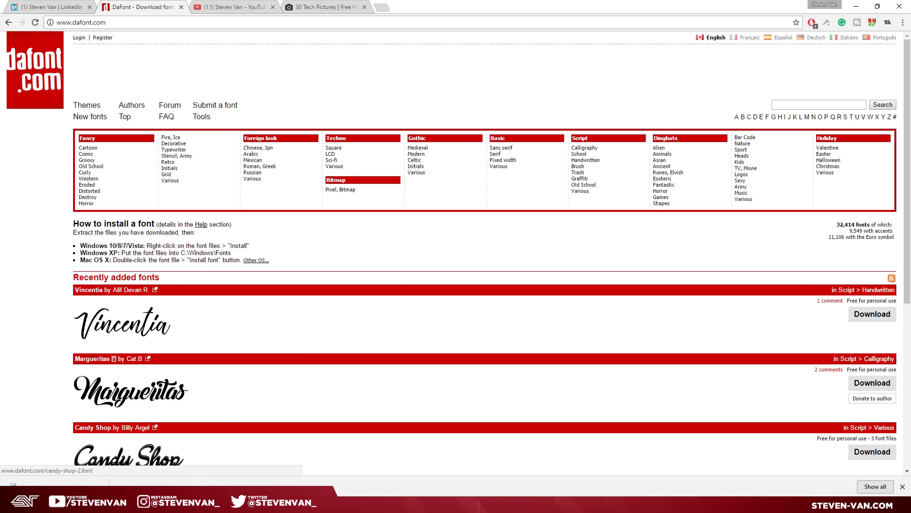
key("alt+Tab")
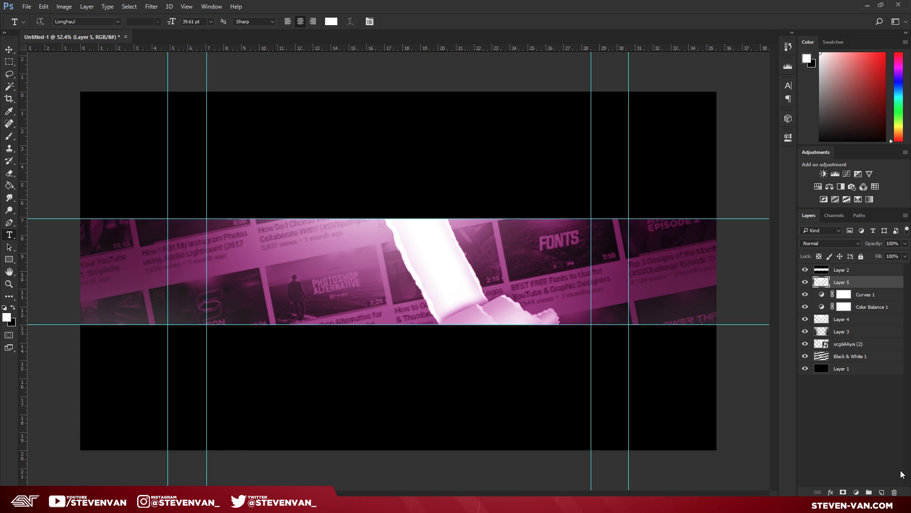
Add the channel owner's first name in white Longhaul text over the band and enlarge it to about 135 pt.
left_click(881, 492)
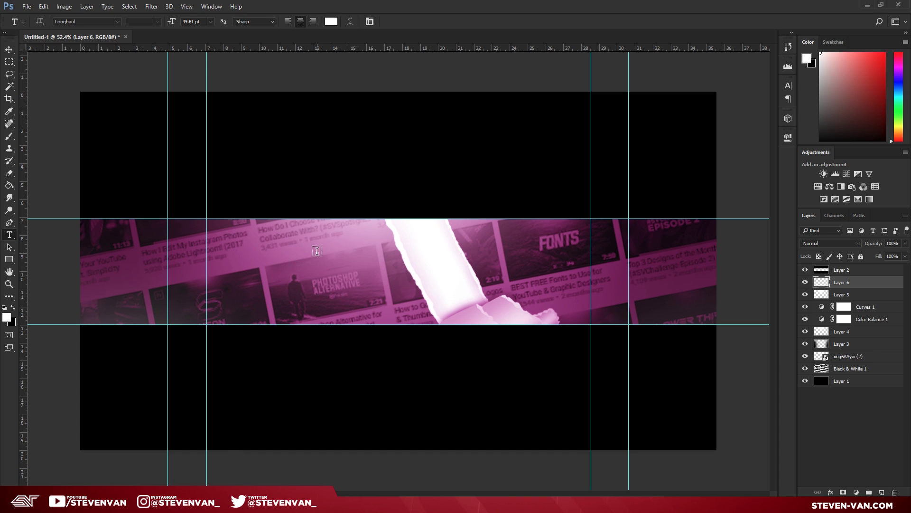
left_click(335, 251)
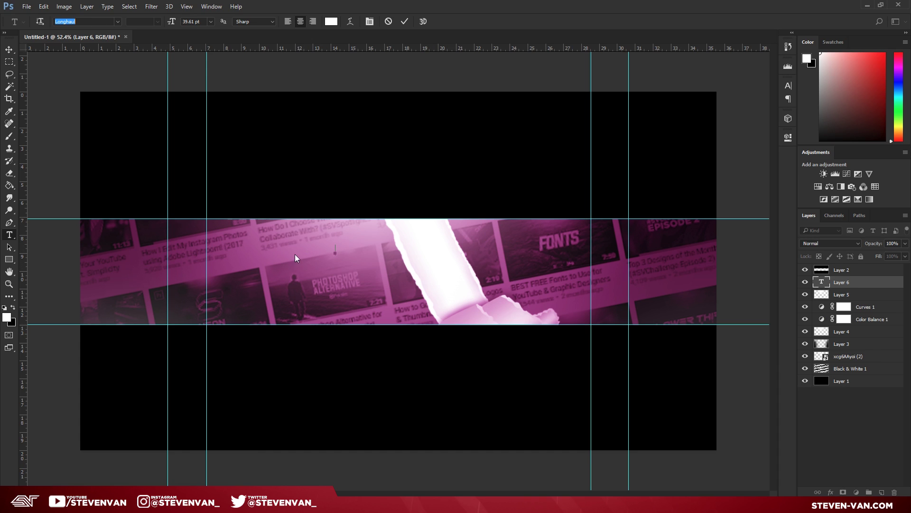
type("Steven")
key("ctrl+Return")
key("ctrl+t")
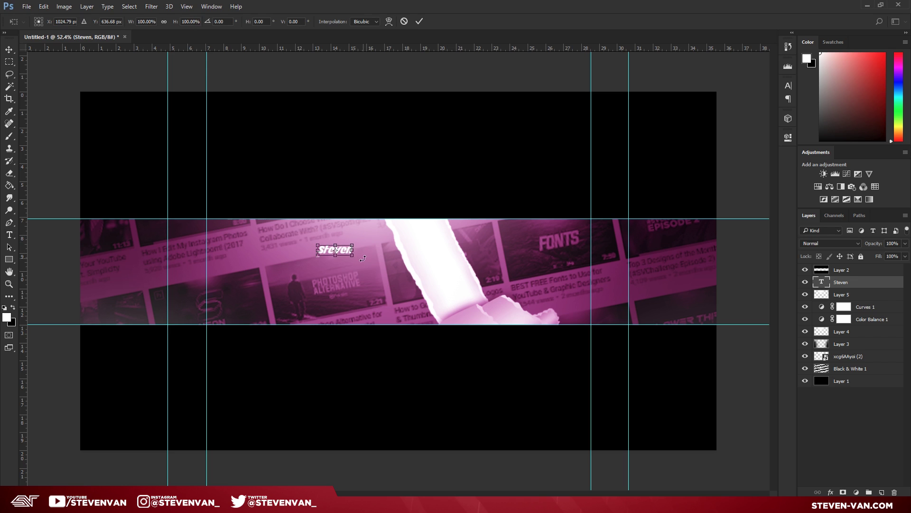
left_click_drag(353, 255, 467, 289)
key("Return")
Move the first-name text beside the ripped paper strip and duplicate it directly below.
left_click(9, 50)
left_click_drag(417, 272, 388, 261)
key("ctrl+t")
key("Return")
Replace the duplicated text with the channel owner's last name.
key("t")
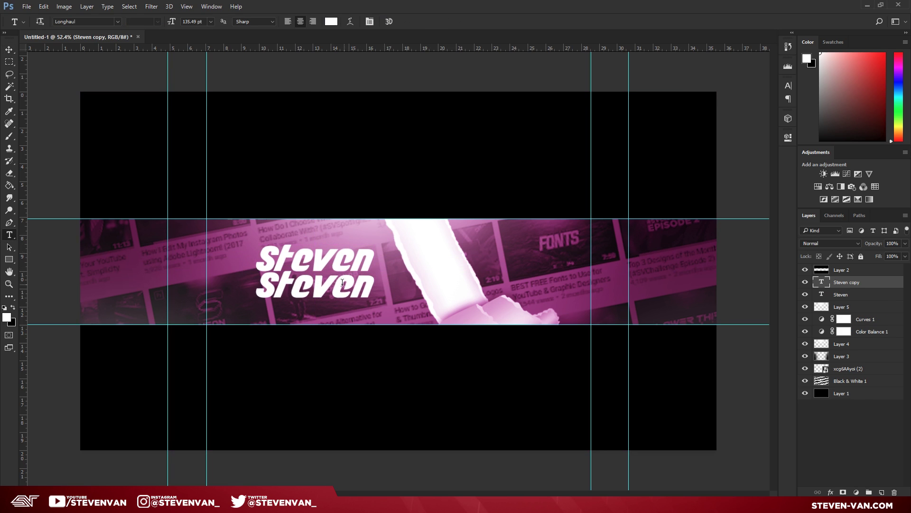
double_click(338, 282)
type("Van")
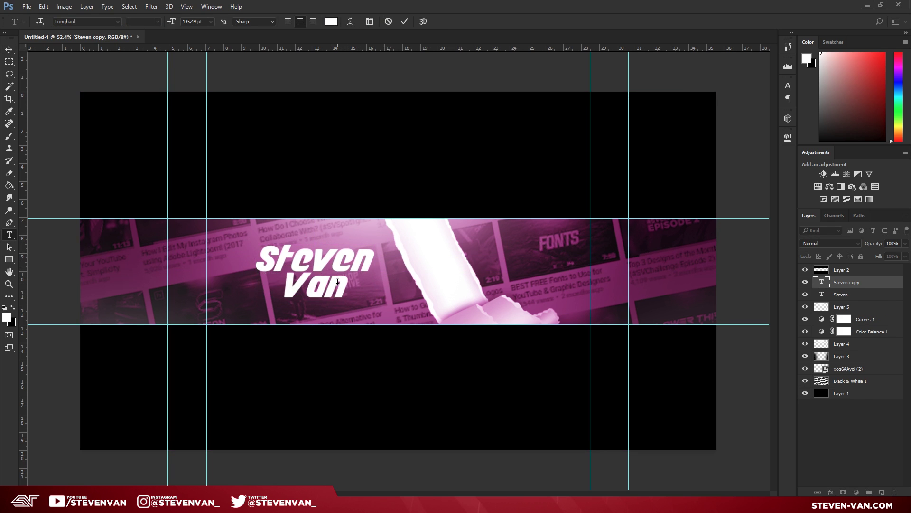
left_click(404, 20)
Scale the last-name text to about 60% and reposition it under the first name.
key("v")
key("ctrl+t")
left_click_drag(346, 306, 323, 290)
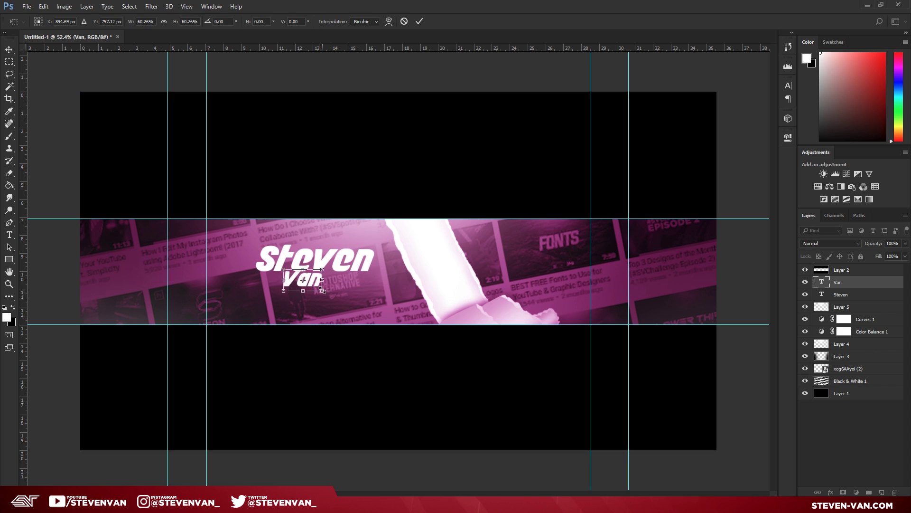
key("Return")
left_click_drag(389, 238, 414, 271)
left_click(811, 295, "ctrl")
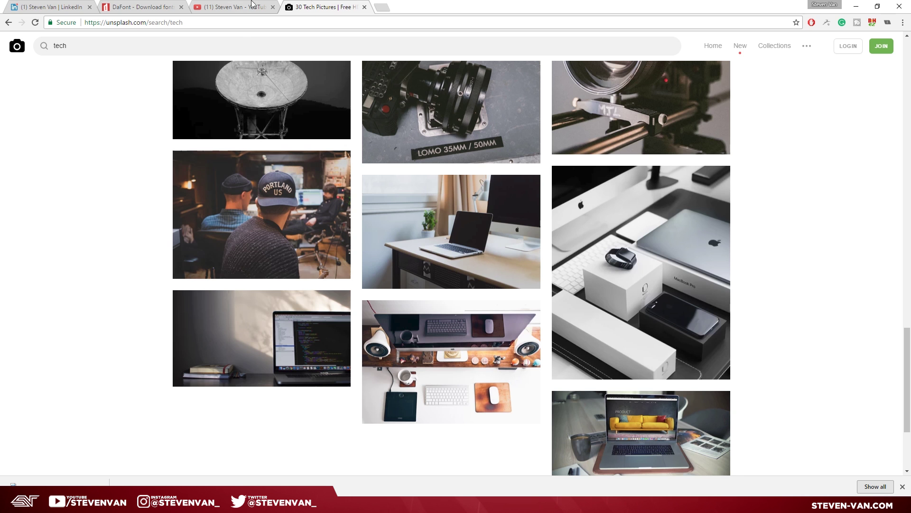
Browse the Unsplash tech photos and download the one of the boxed phone, watch and laptop on a desk.
scroll(174, 47, "up", 6)
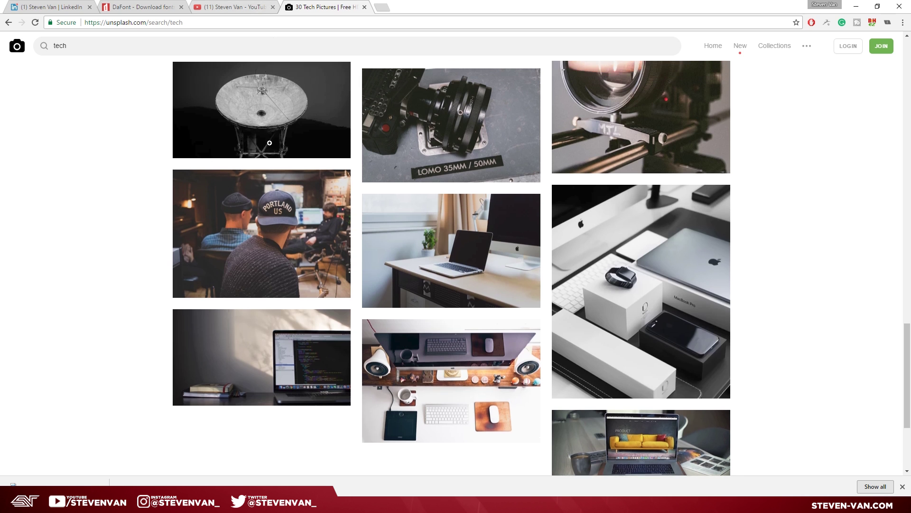
scroll(647, 209, "down", 4)
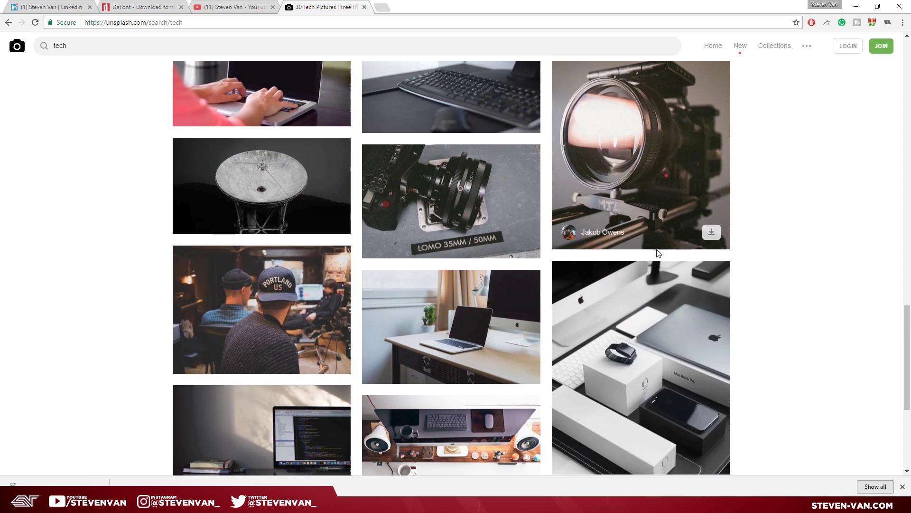
scroll(679, 370, "down", 1)
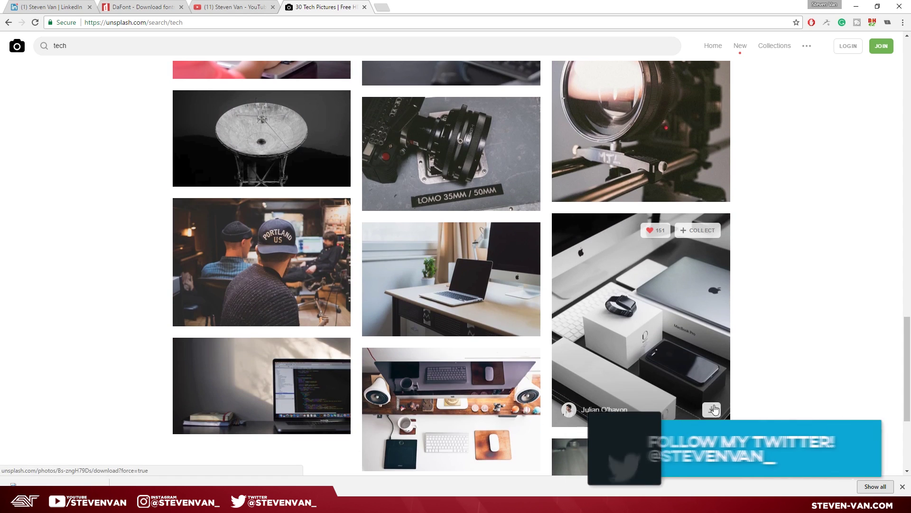
left_click(711, 409)
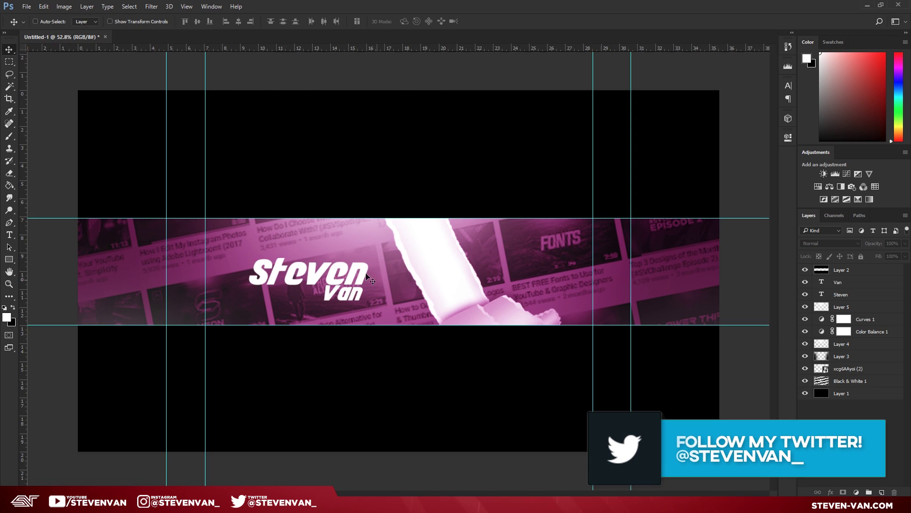
Place the downloaded device photo in the banner and move its layer below the Color Balance 1 layer.
scroll(399, 289, "down", 3)
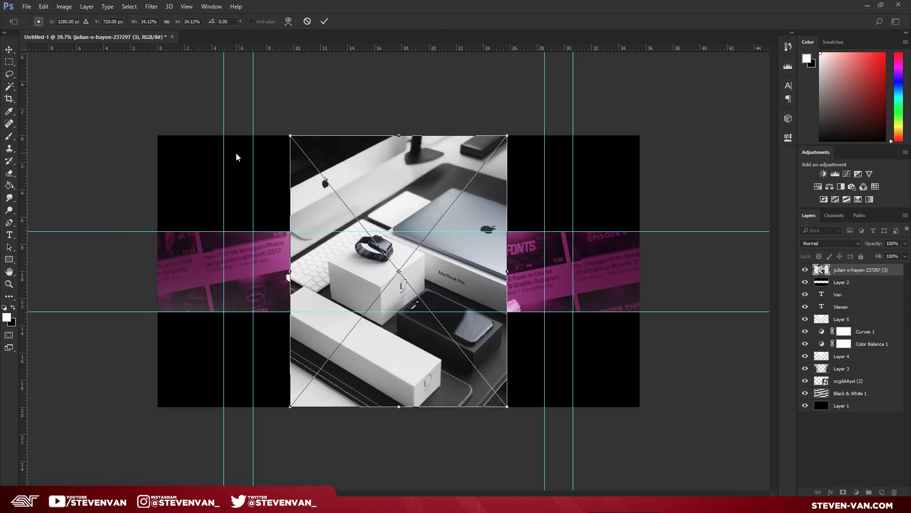
key("Return")
left_click_drag(875, 271, 875, 349)
left_click_drag(438, 258, 308, 258)
Scale the device photo to about 85% and position it so it covers the whole banner band.
key("ctrl+t")
left_click_drag(381, 129, 909, 29)
left_click_drag(637, 398, 815, 474)
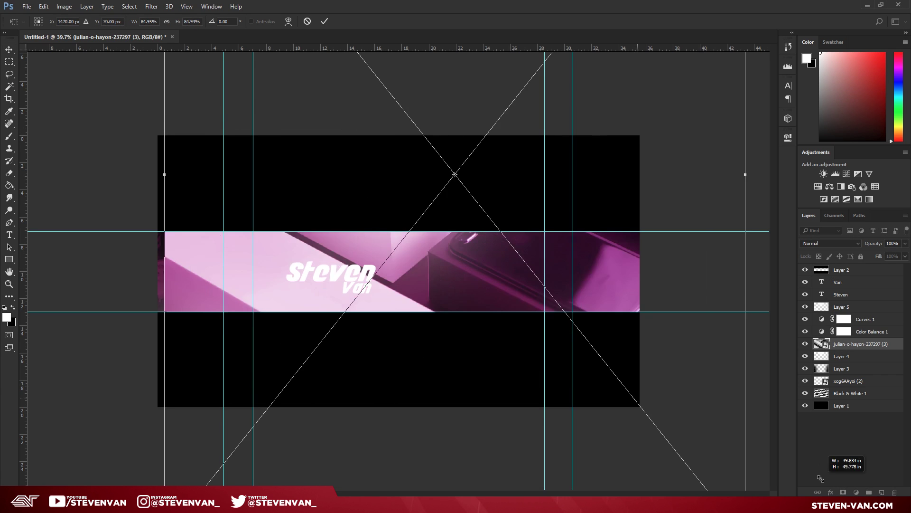
left_click_drag(627, 319, 583, 310)
key("Return")
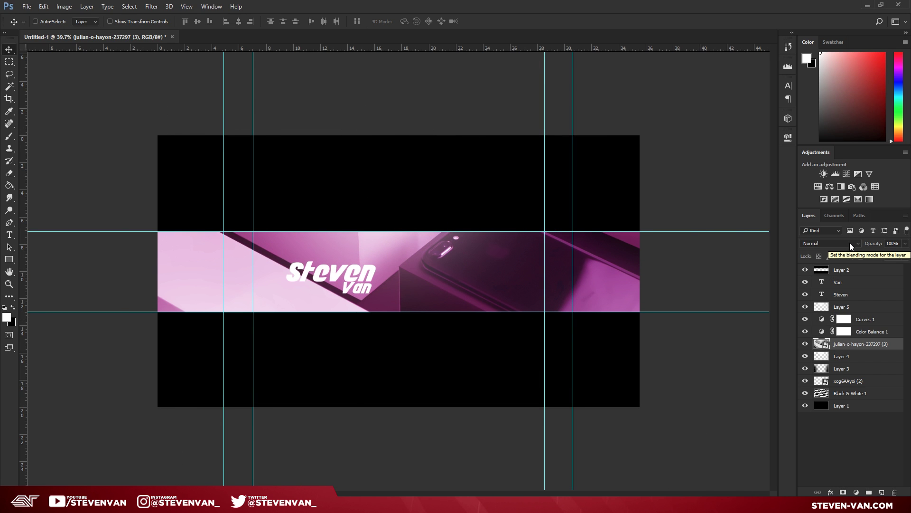
Set the device photo's blend mode to Soft Light and shift it slightly within the band.
left_click(851, 246)
left_click(816, 341)
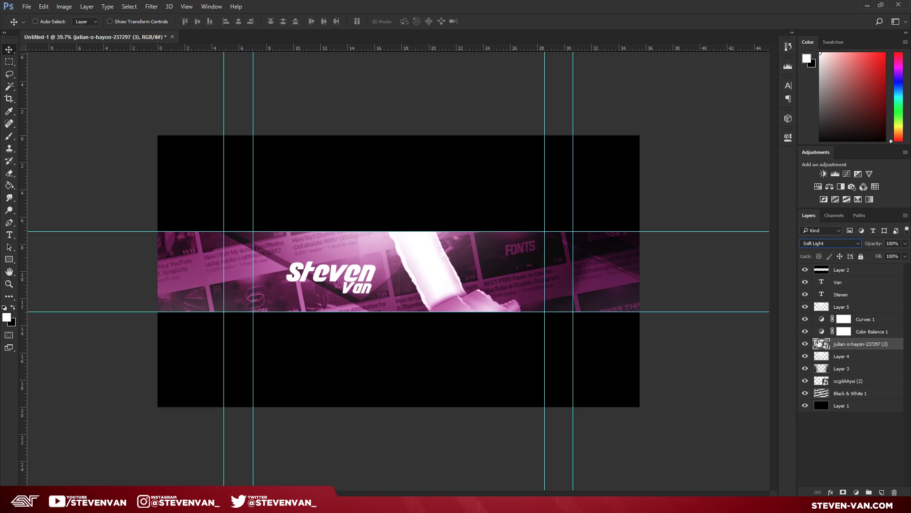
left_click(368, 246)
left_click_drag(367, 246, 352, 223)
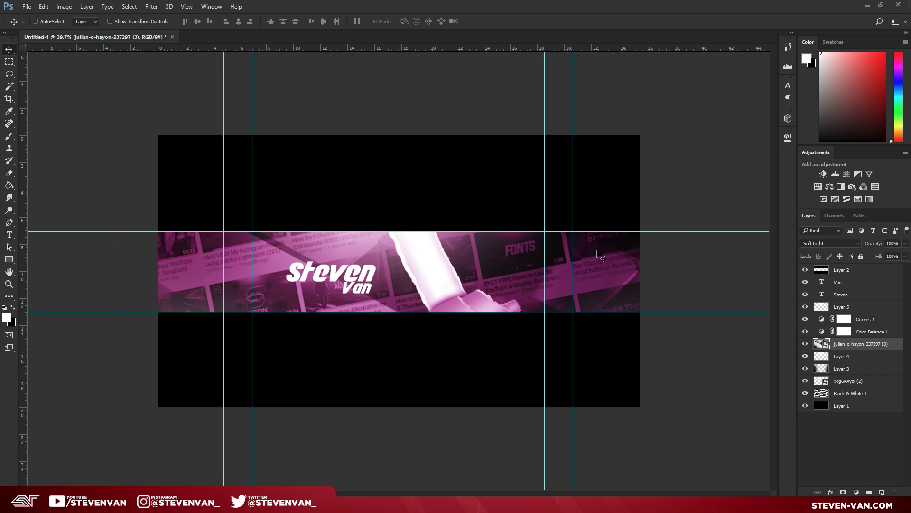
Add a Hue/Saturation adjustment layer, move it above the name text layers and shift its hue.
left_click(817, 188)
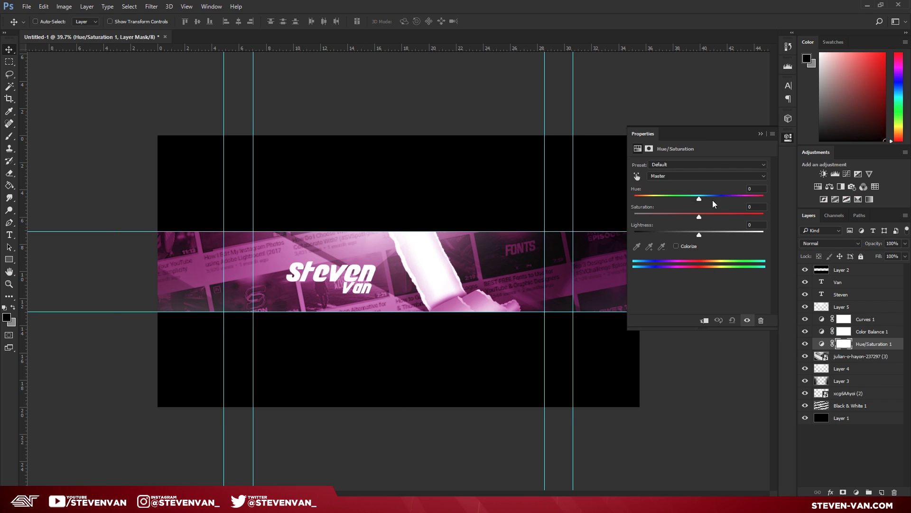
left_click_drag(713, 200, 665, 204)
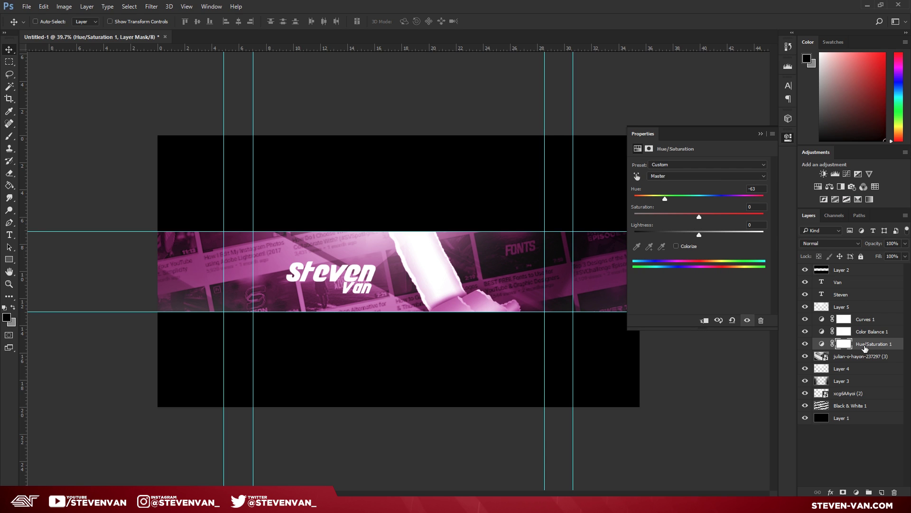
left_click_drag(864, 348, 864, 280)
left_click_drag(665, 199, 721, 204)
Add a Color Balance adjustment with midtones blue at +100 and a second Hue/Saturation adjustment with hue at -81.
left_click(829, 187)
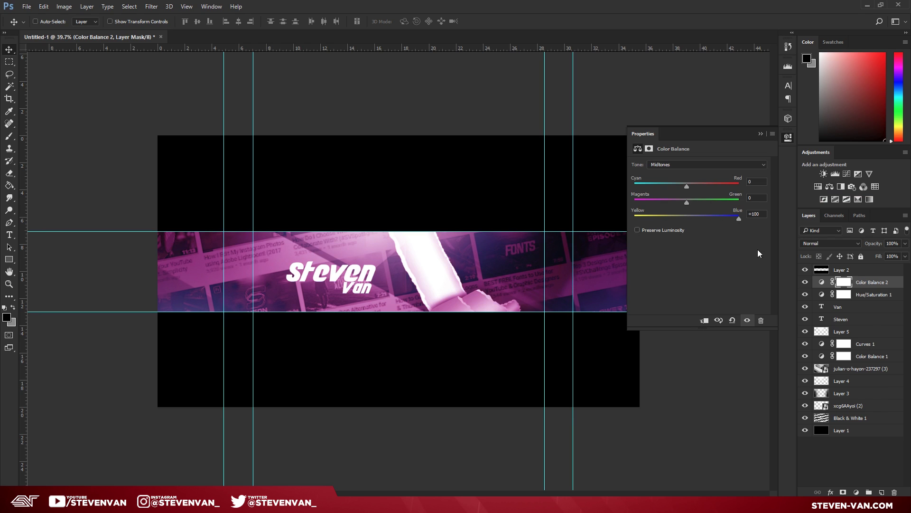
left_click_drag(683, 187, 514, 283)
left_click(818, 186)
left_click_drag(699, 198, 661, 205)
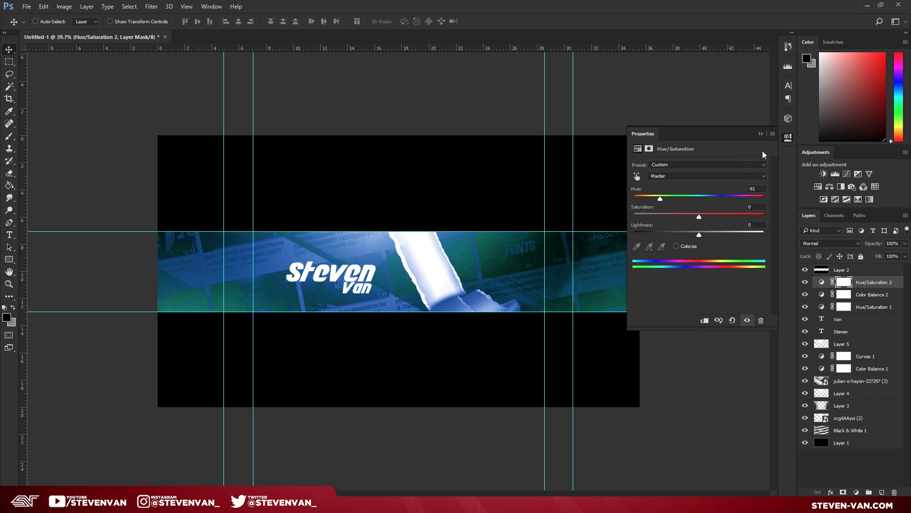
left_click(758, 135)
Duplicate all layers below the black-bars layer and merge the copies into a single layer.
scroll(505, 273, "up", 5)
scroll(506, 273, "down", 4)
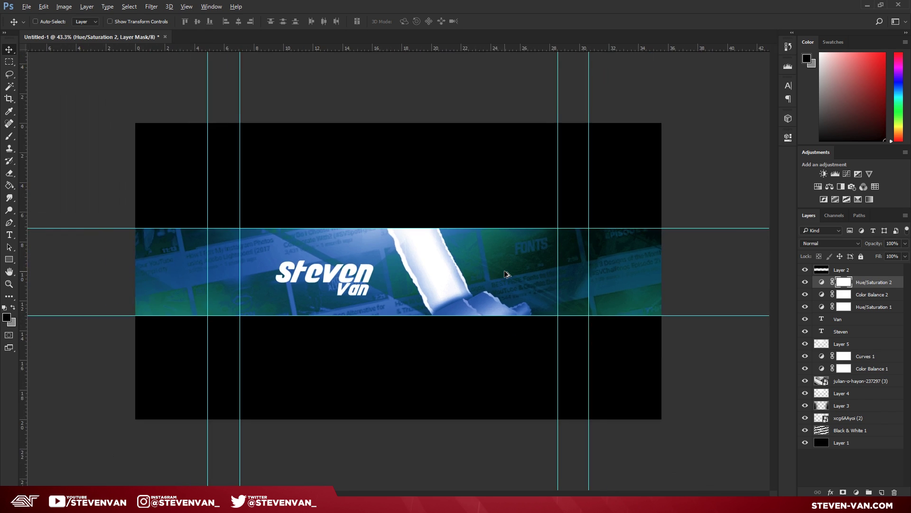
scroll(506, 274, "up", 1)
left_click(879, 287)
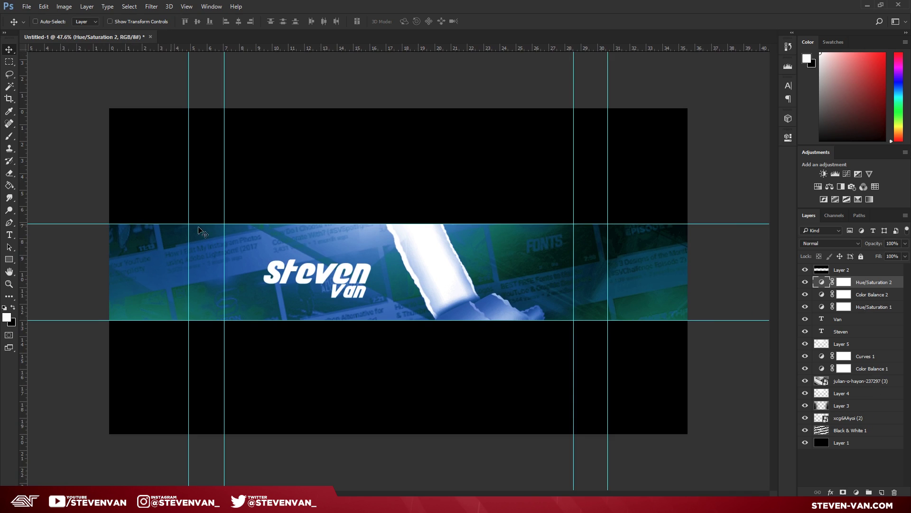
key("alt")
key("ctrl+alt+a")
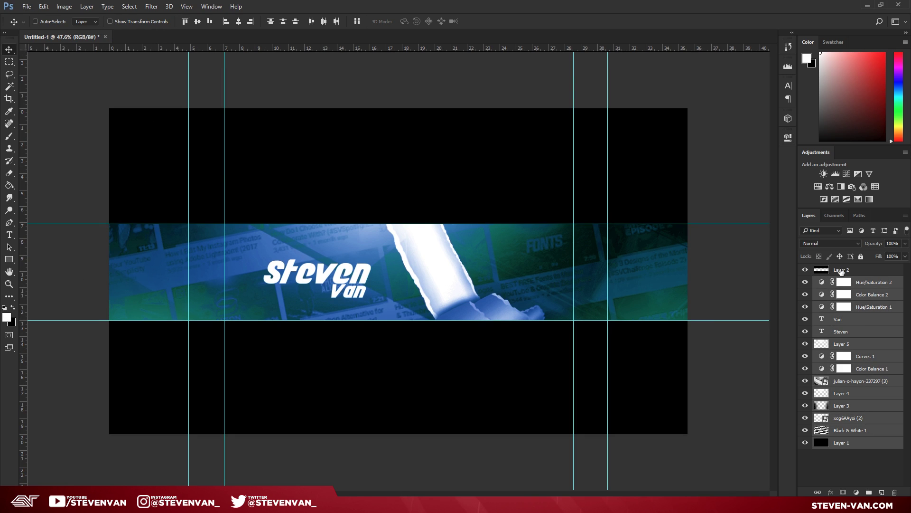
left_click(863, 282)
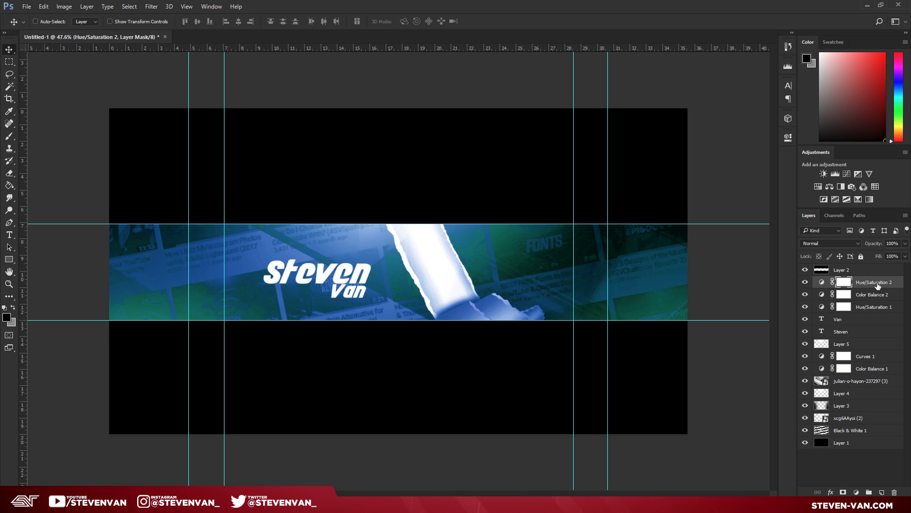
key("ctrl+alt+a")
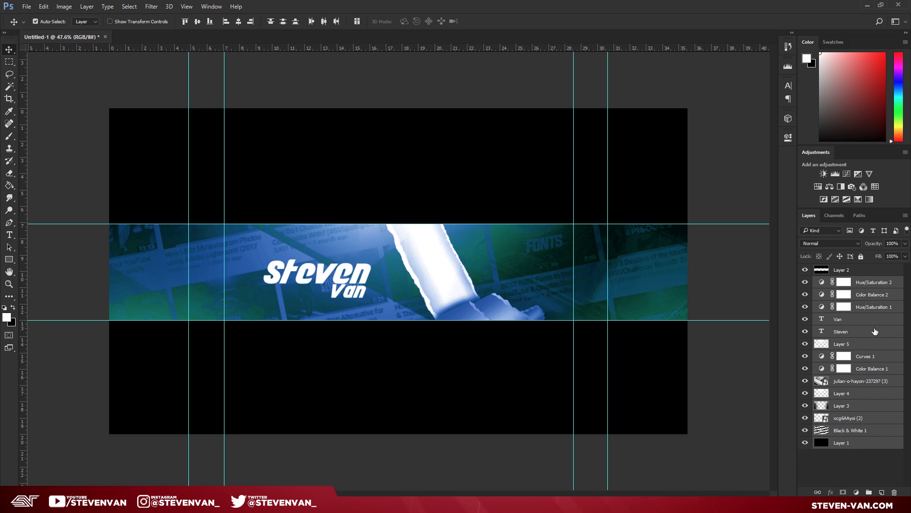
key("ctrl+j")
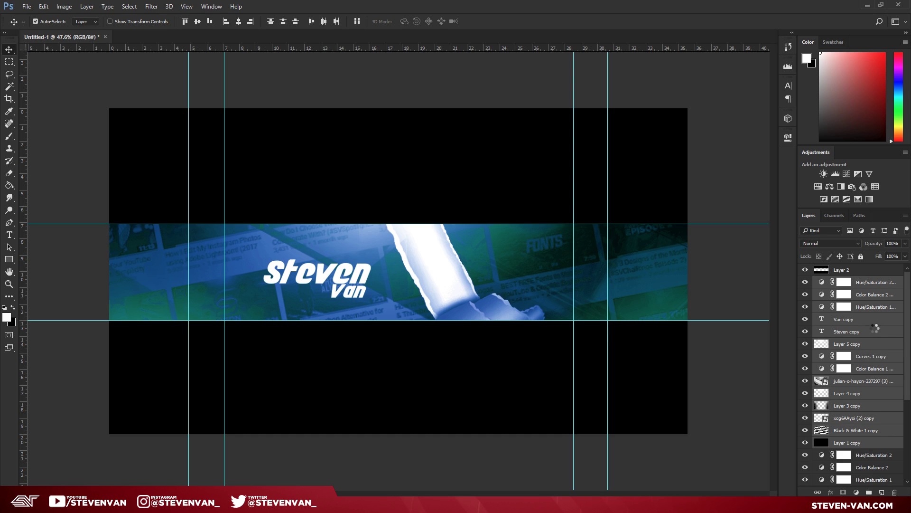
key("ctrl+e")
Select the banner band on the merged copy, put it on its own top layer and delete the merged copy.
key("m")
left_click_drag(107, 222, 707, 328)
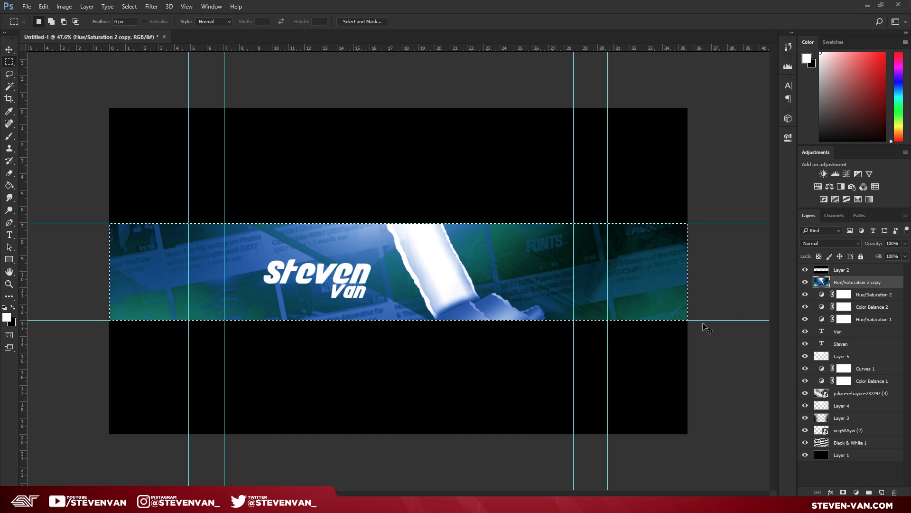
key("ctrl+d")
key("Delete")
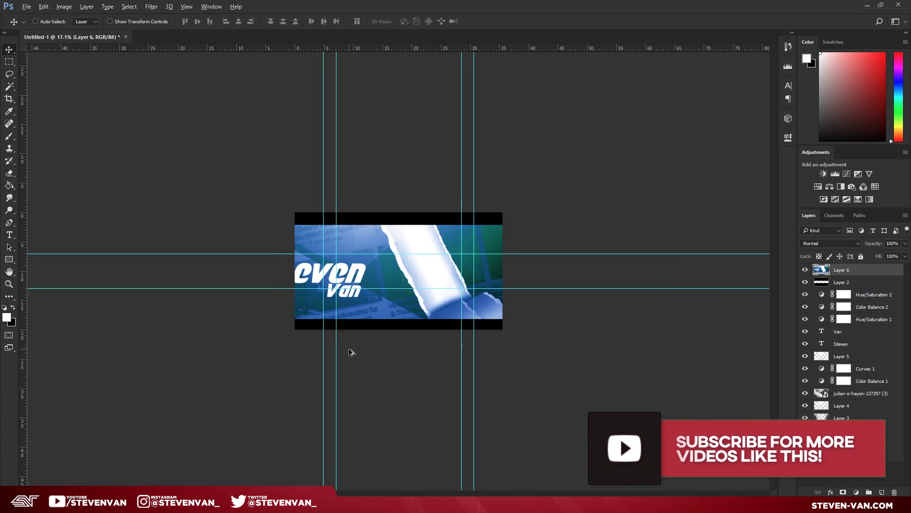
Enlarge the band copy to about 143% and position it so it fills the entire canvas.
key("ctrl+t")
left_click_drag(674, 319, 859, 387)
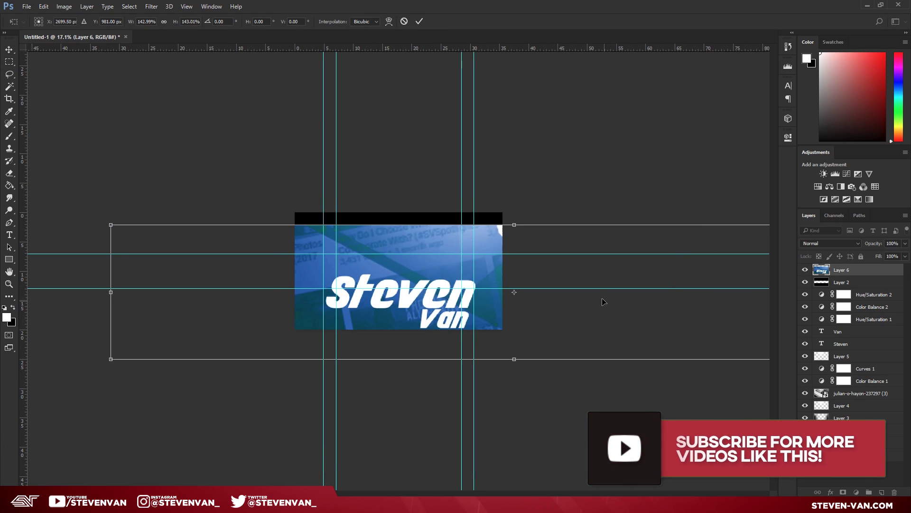
left_click_drag(604, 300, 593, 275)
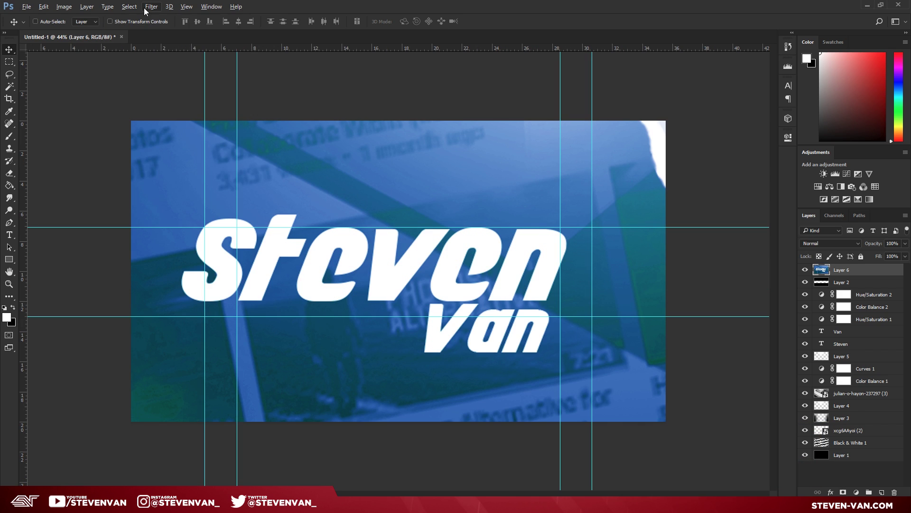
Apply a Gaussian Blur with a radius of 37.4 pixels to the enlarged band copy.
left_click(151, 6)
mouse_move(173, 112)
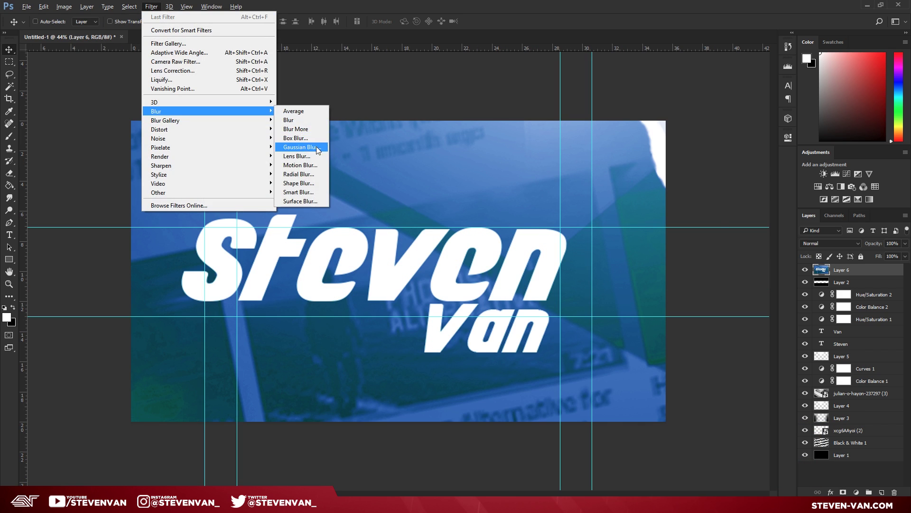
left_click(316, 143)
left_click(704, 223)
left_click_drag(704, 223, 720, 226)
key("Return")
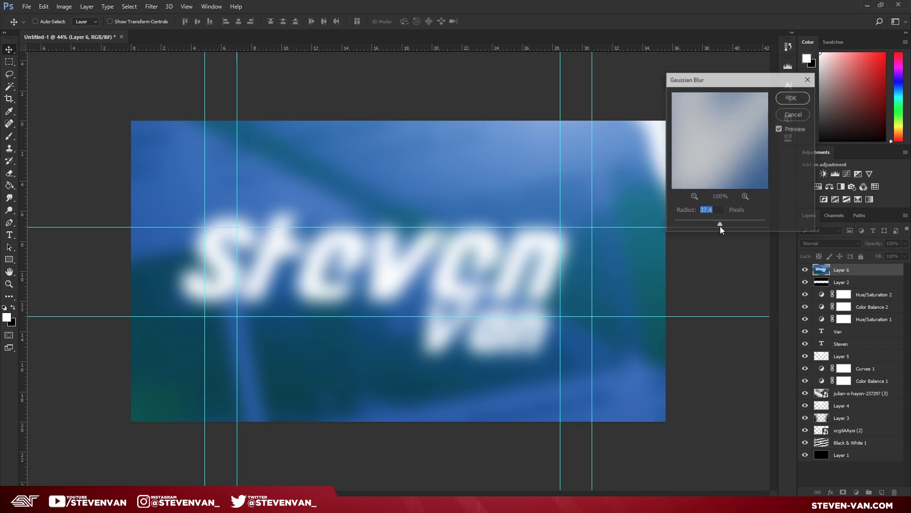
Select the middle band between the horizontal guides and delete it from the blurred layer.
key("m")
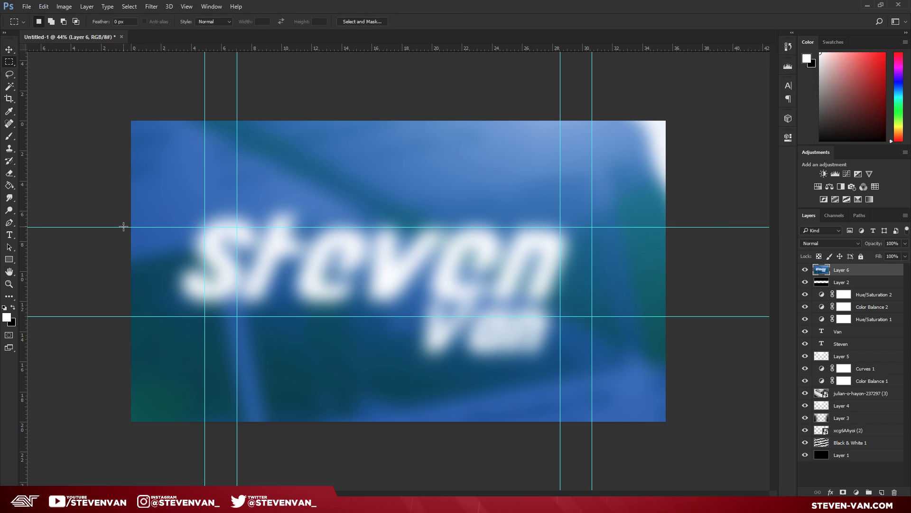
left_click_drag(124, 226, 688, 316)
key("Delete")
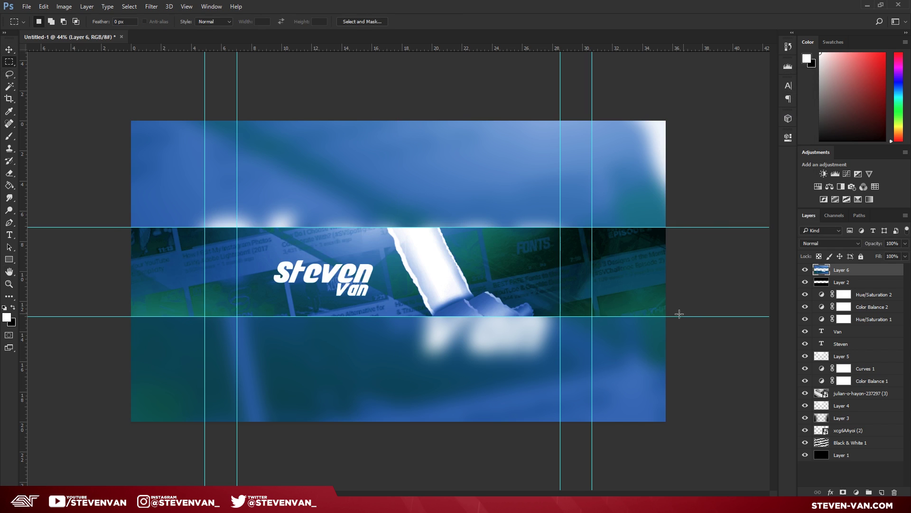
Export the 2560 × 1440 banner with Save for Web as a JPEG at maximum quality (100).
left_click(26, 6)
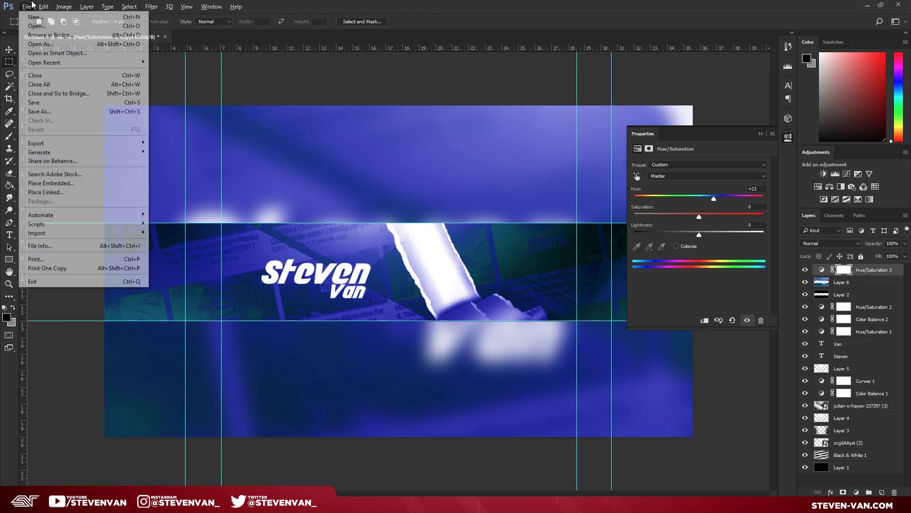
mouse_move(57, 141)
left_click(205, 178)
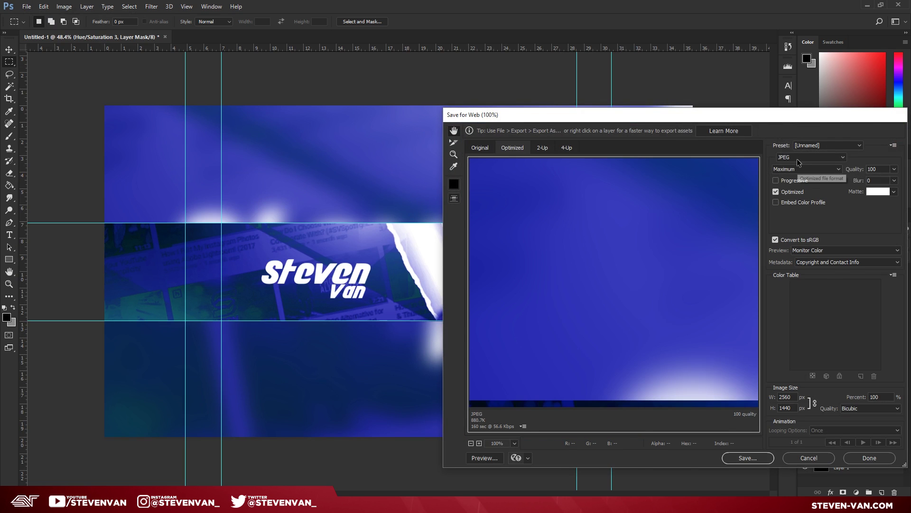
left_click(656, 448)
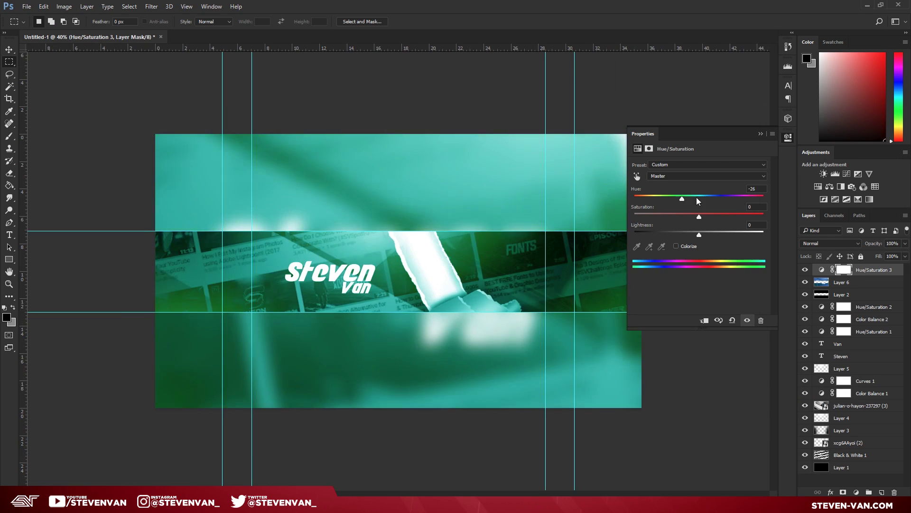
Set the hue of the topmost Hue/Saturation adjustment to +23 and check the banner's recoloring.
mouse_move(696, 197)
left_mouse_down()
mouse_move(740, 198)
mouse_move(714, 201)
left_mouse_up()
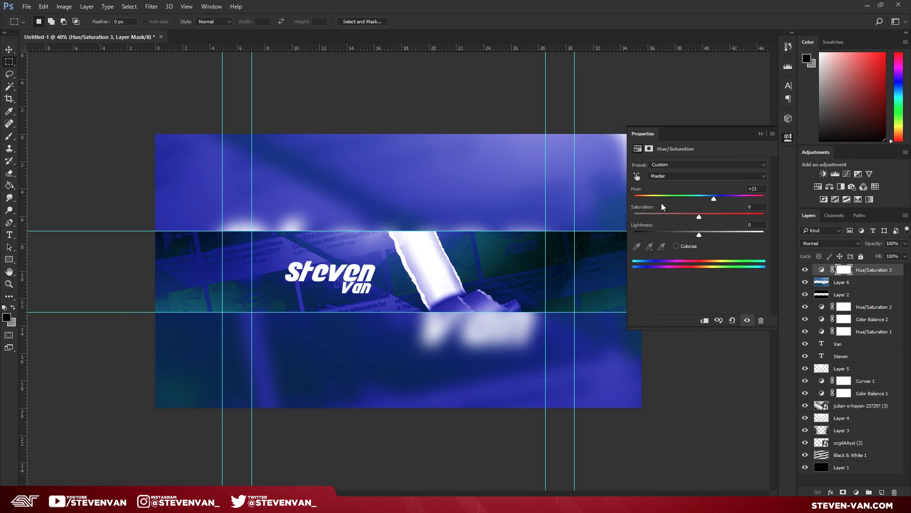
scroll(584, 192, "up", 2)
scroll(425, 262, "down", 3)
scroll(424, 262, "up", 3)
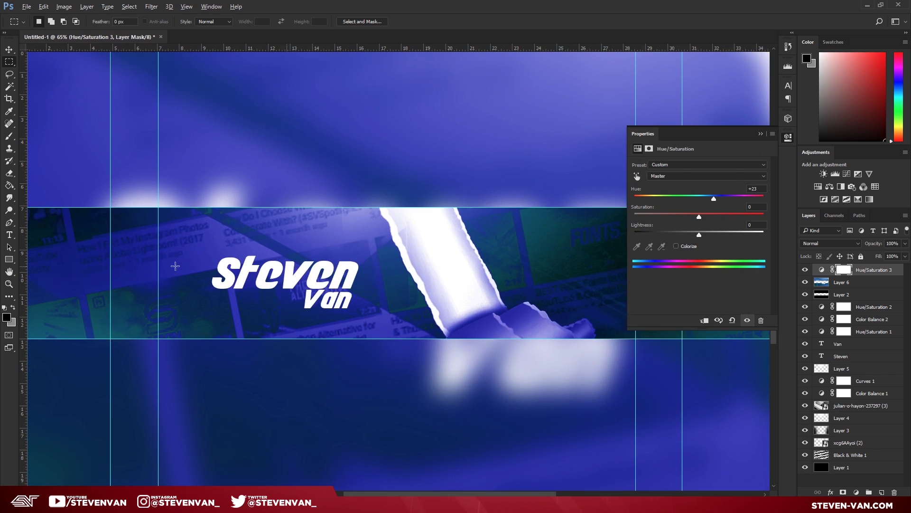
scroll(449, 298, "down", 2)
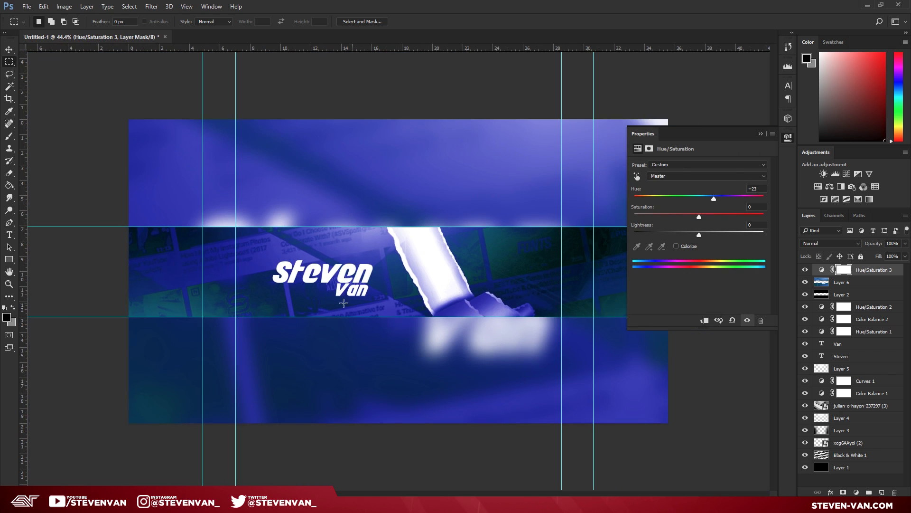
left_click(761, 133)
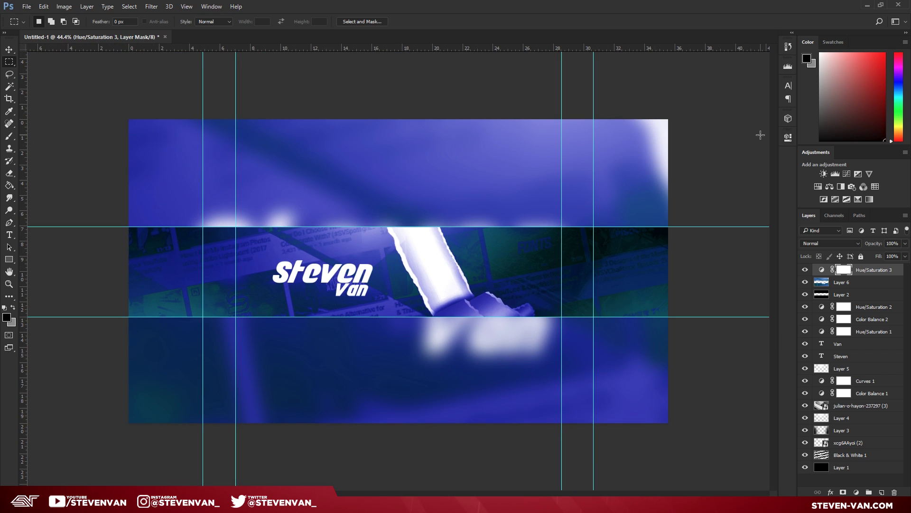